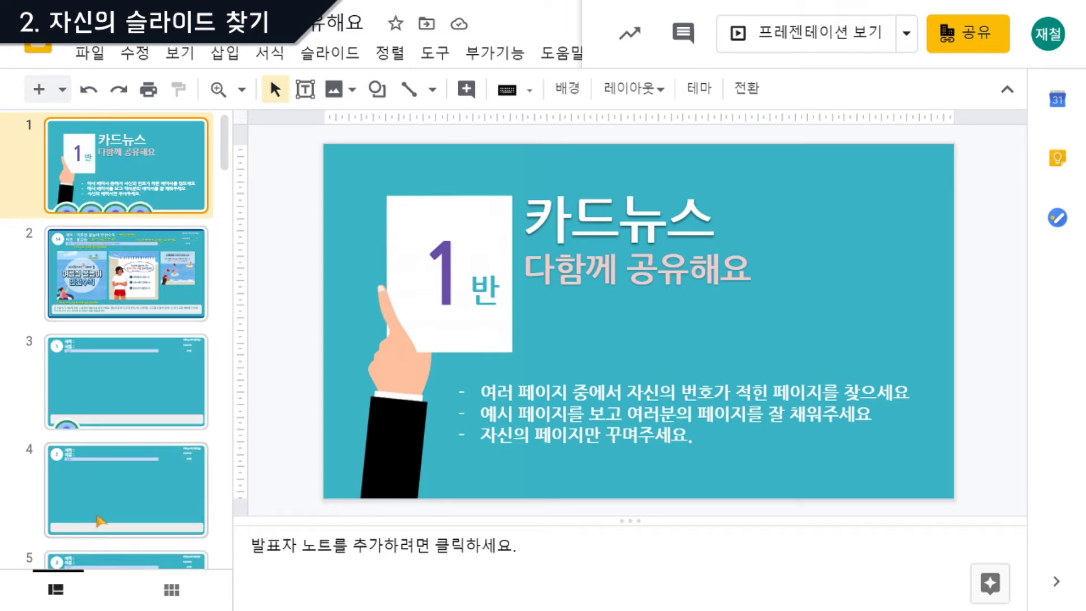
# Step: Look through the class slides and open slide 17, the blank card-news page numbered 15
pyautogui.click(107, 509)
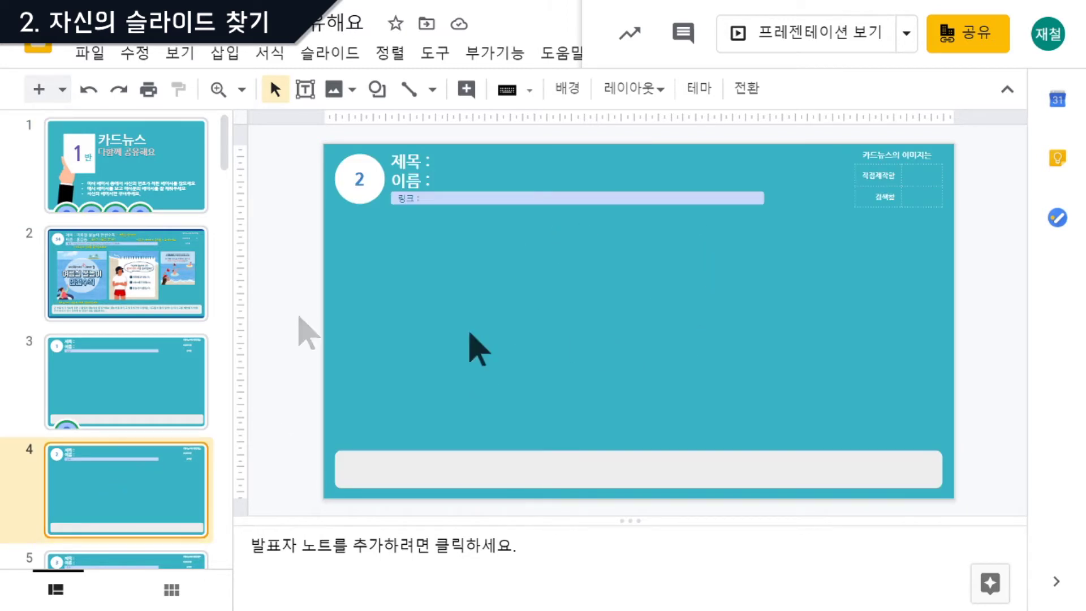
pyautogui.scroll(-5, 108, 340)
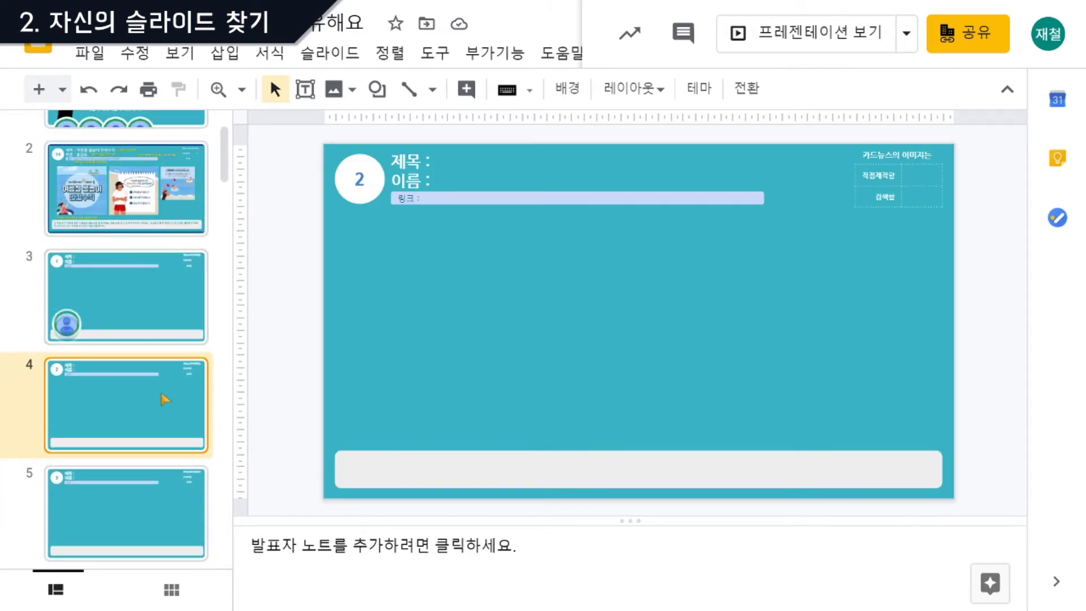
pyautogui.scroll(-6, 107, 339)
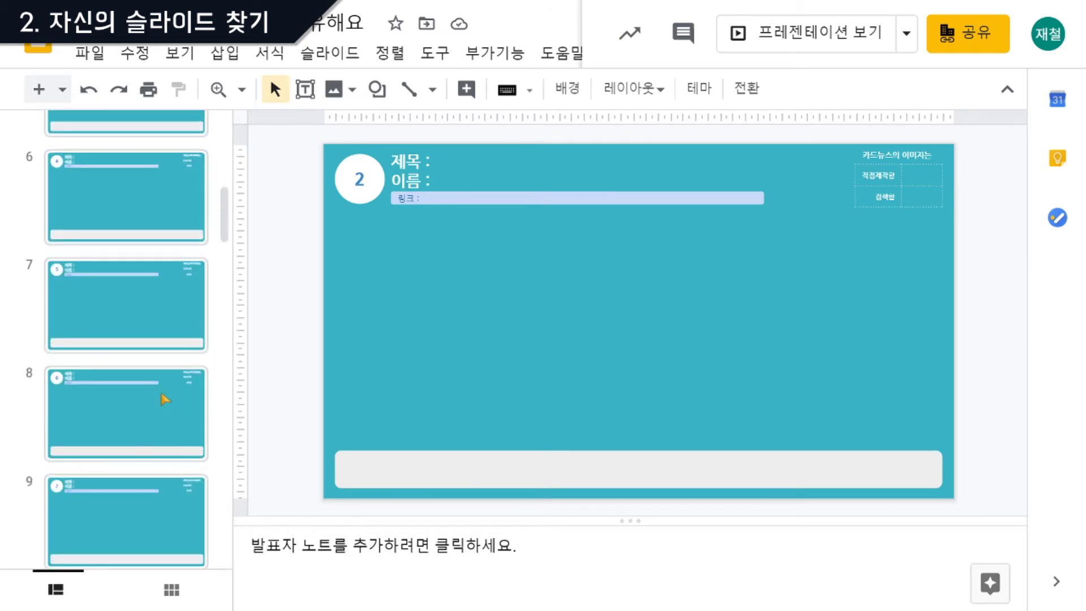
pyautogui.click(145, 421)
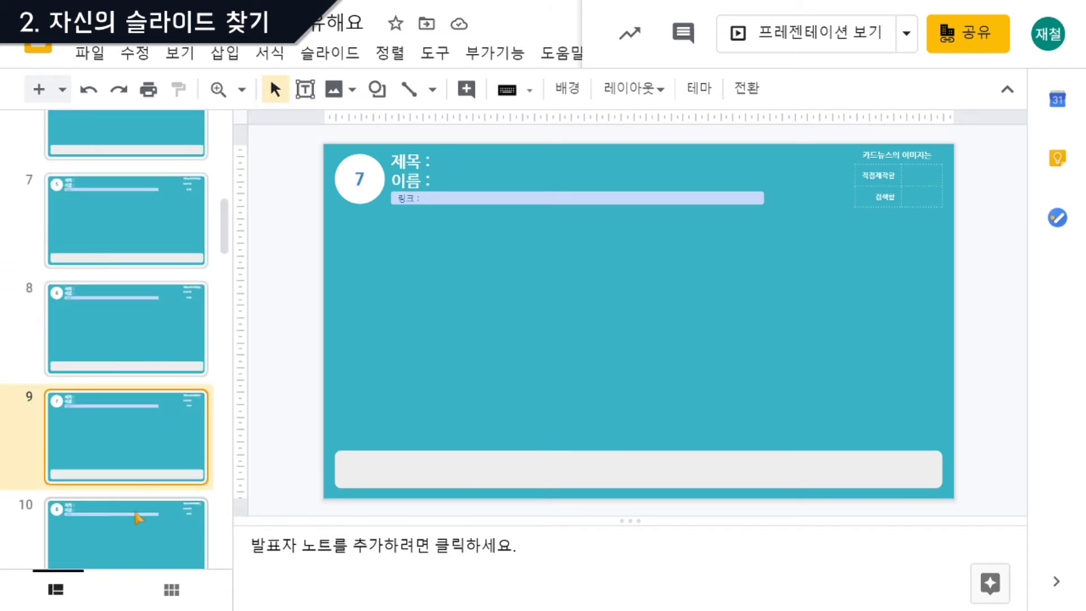
pyautogui.click(142, 532)
pyautogui.scroll(-8, 181, 372)
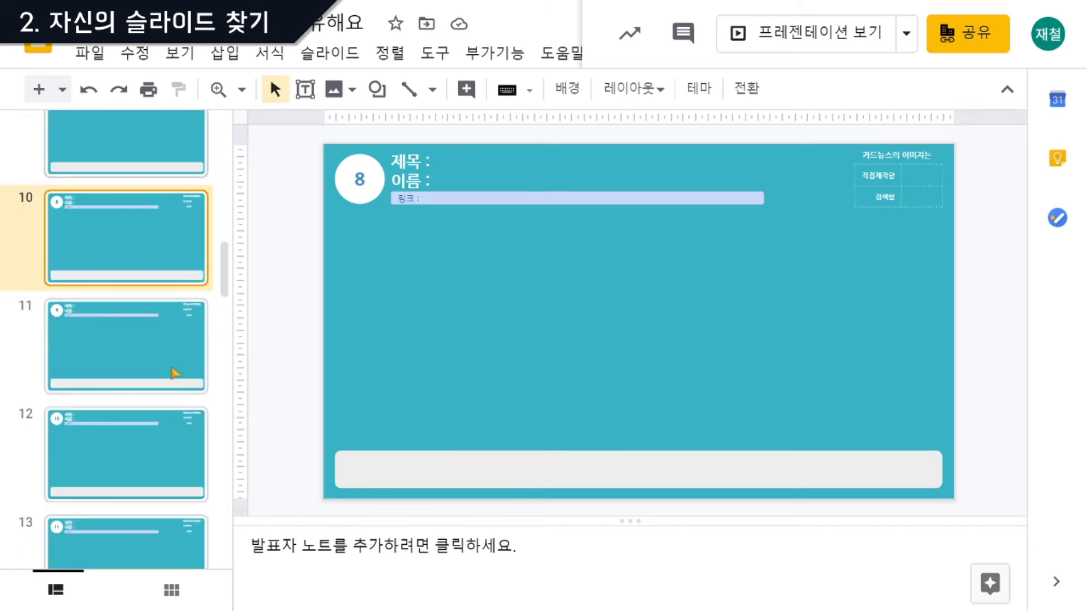
pyautogui.scroll(-5, 176, 373)
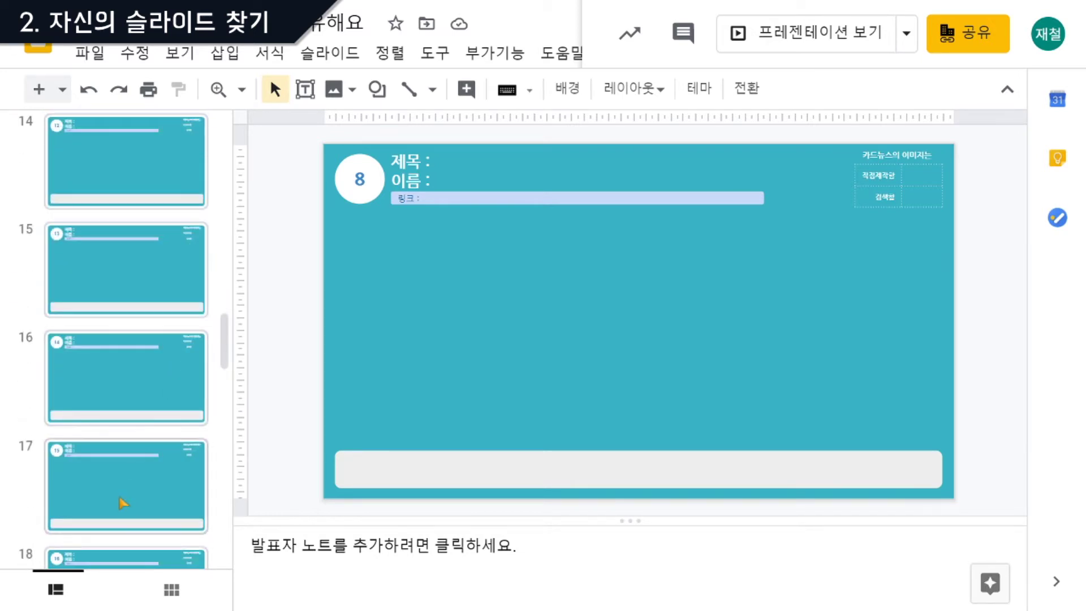
pyautogui.click(123, 503)
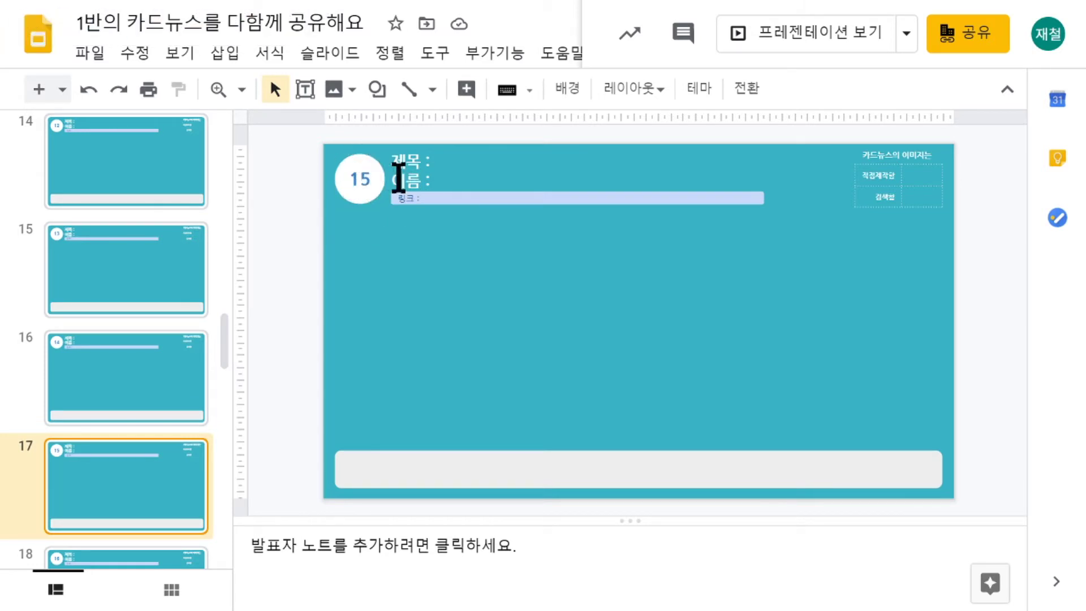
# Step: Fill in the title line of page 15 with "여름철 물놀이 안전수칙" and enter the student's name on the name line
pyautogui.click(442, 161)
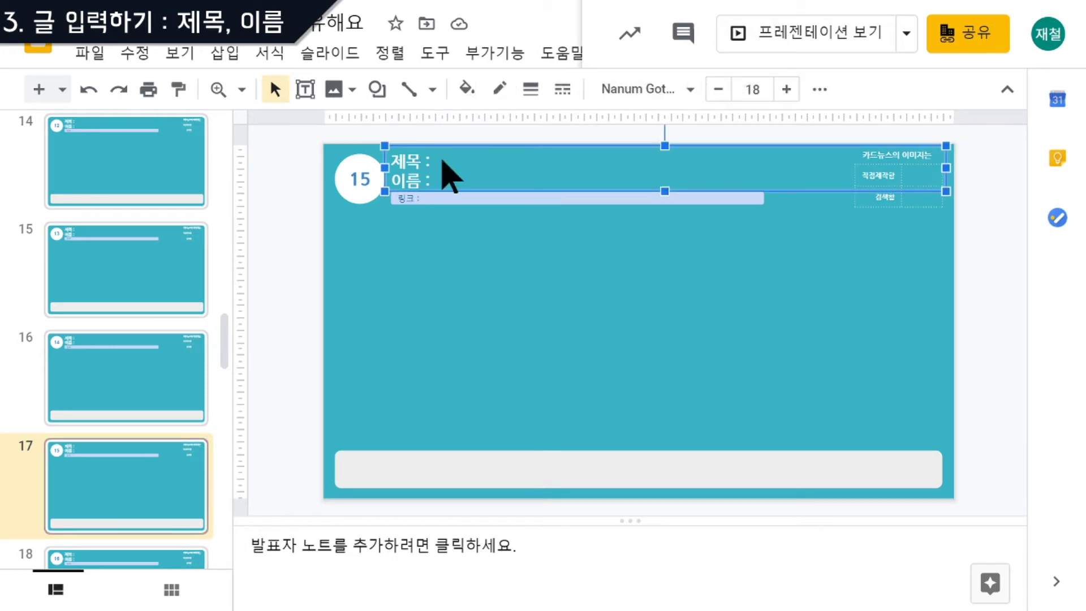
pyautogui.click(443, 161)
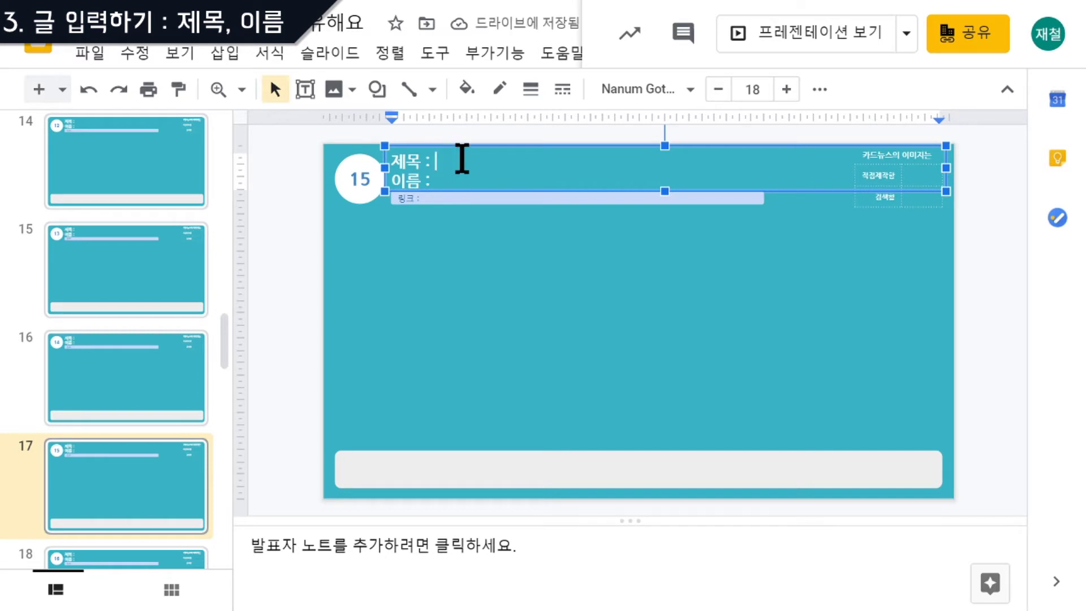
pyautogui.write('여름철 ')
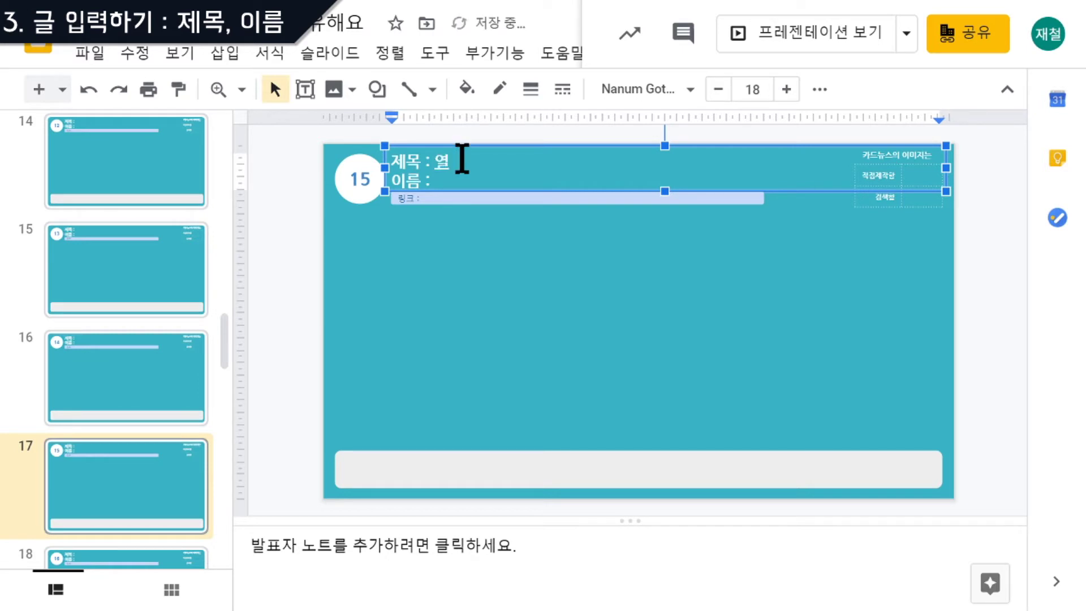
pyautogui.write('물놀이 안전수칙')
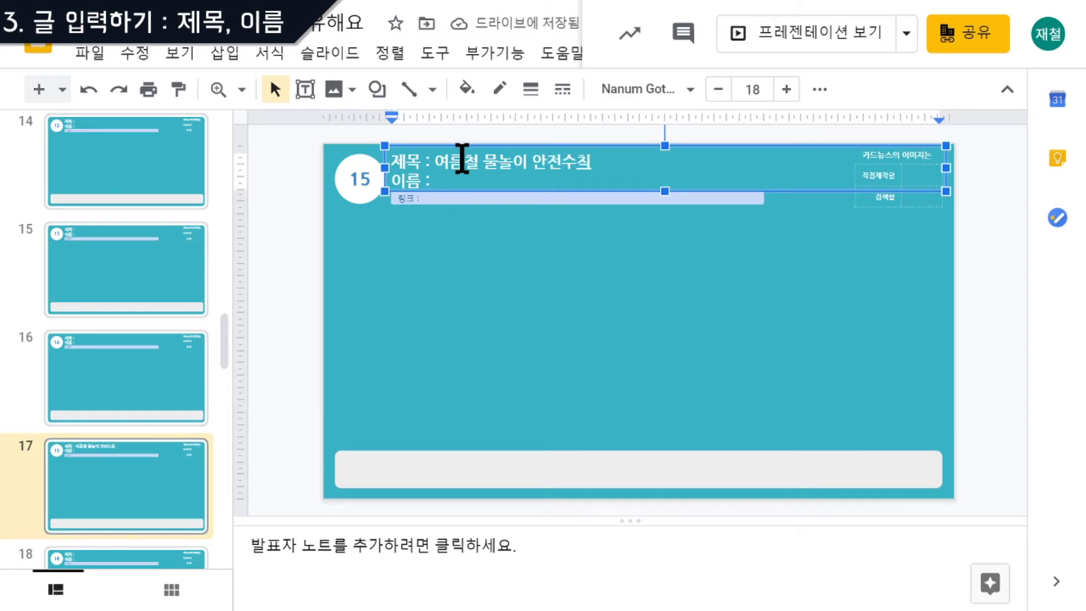
pyautogui.press('Down')
pyautogui.write('홍길동')
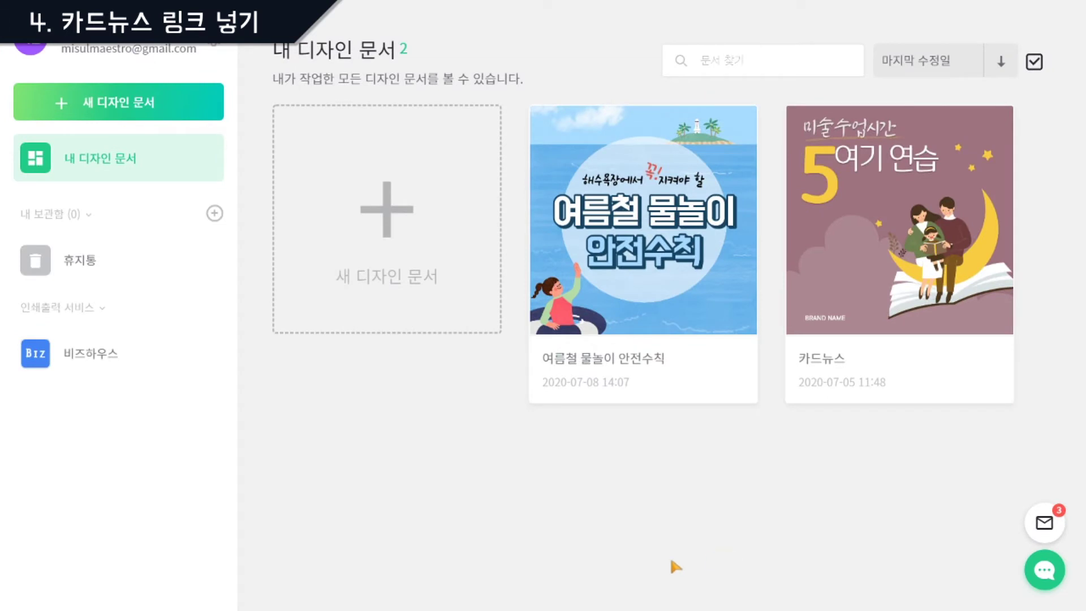
# Step: In MiriCanvas, open the 여름철 물놀이 안전수칙 design, make the document public and copy its share URL
pyautogui.click(637, 267)
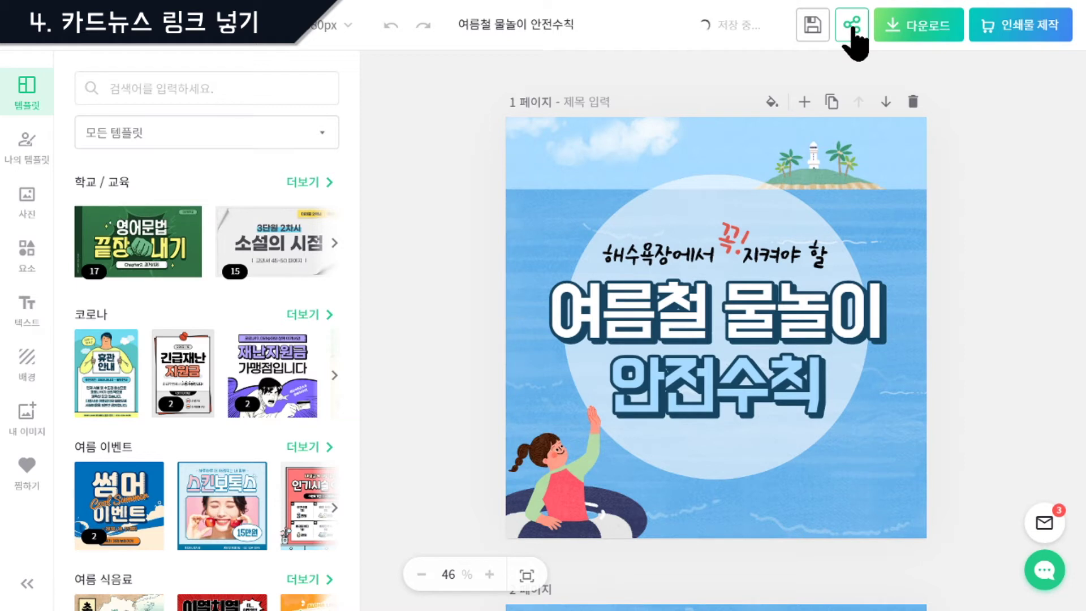
pyautogui.click(852, 26)
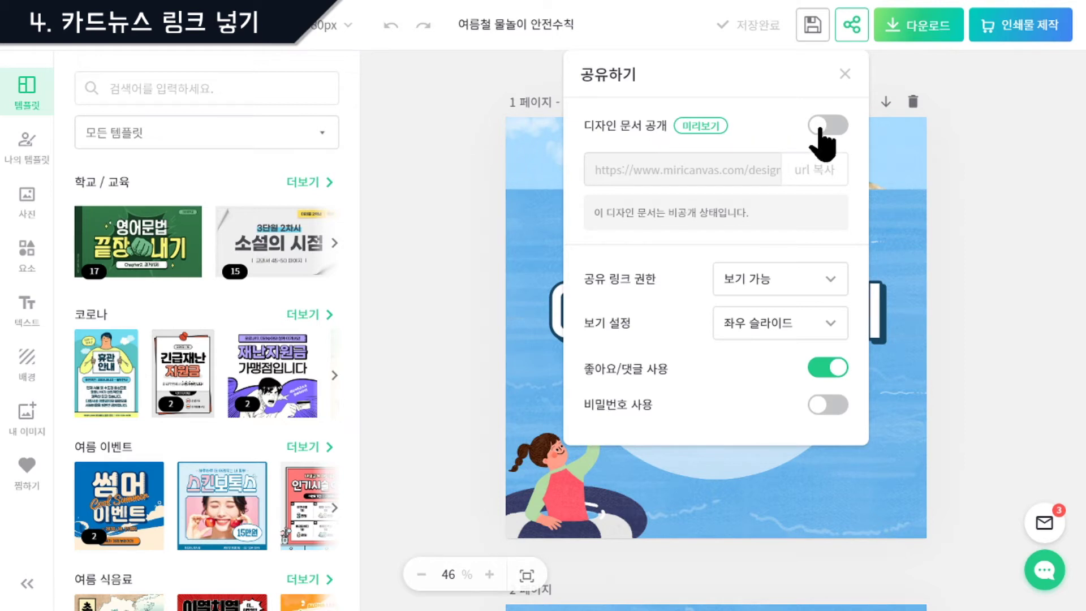
pyautogui.click(819, 129)
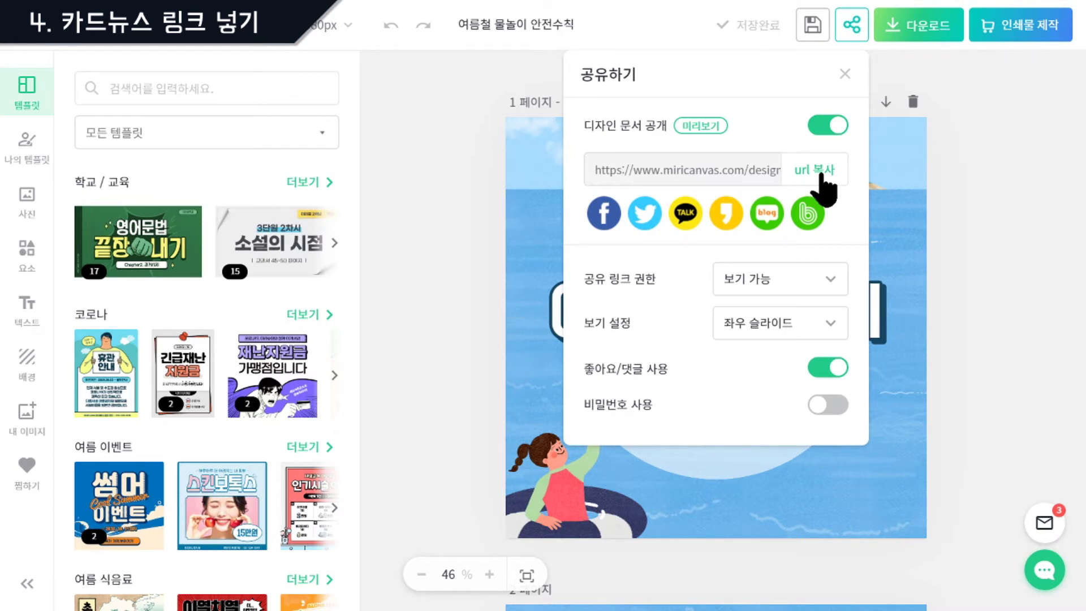
pyautogui.click(820, 173)
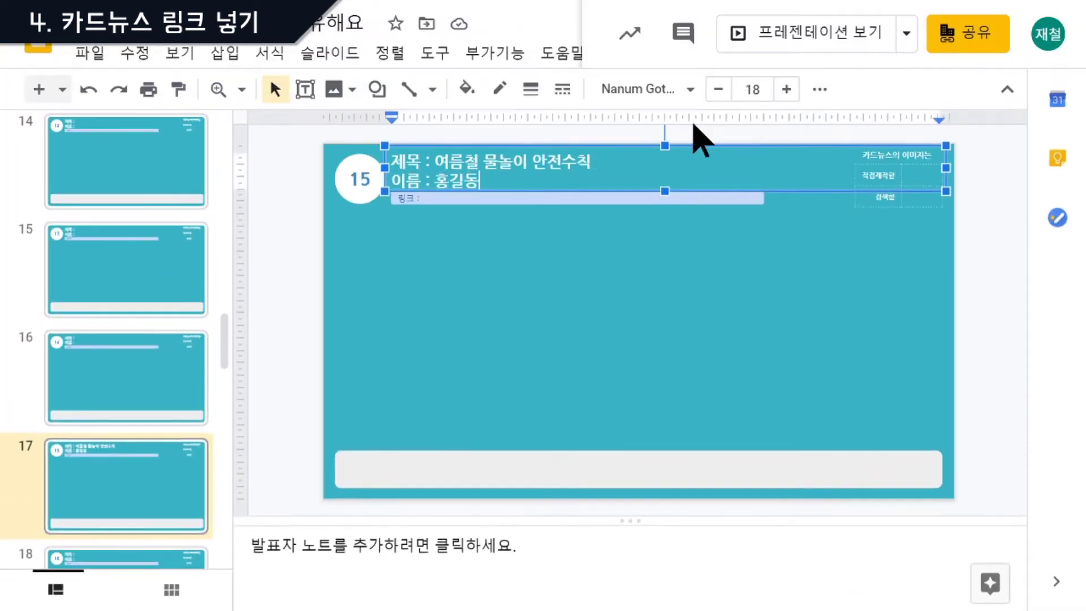
# Step: Back in Google Slides, paste the copied design URL after "링크 :" in the link bar of page 15
pyautogui.click(436, 199)
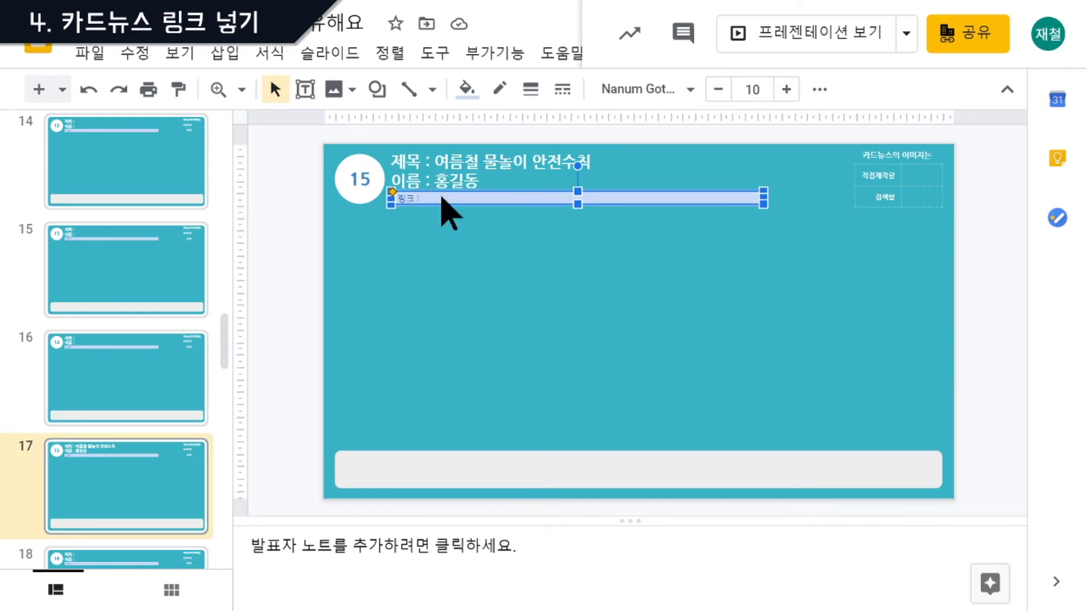
pyautogui.click(433, 199)
pyautogui.press('Right')
pyautogui.press('Right')
pyautogui.press('Right')
pyautogui.press('Right')
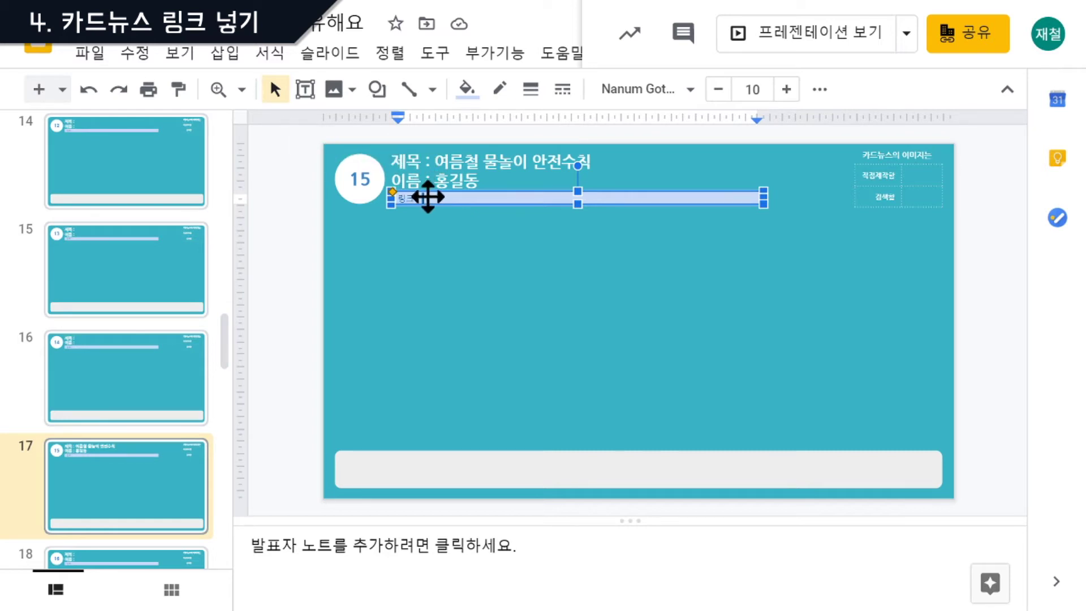
pyautogui.rightClick(429, 198)
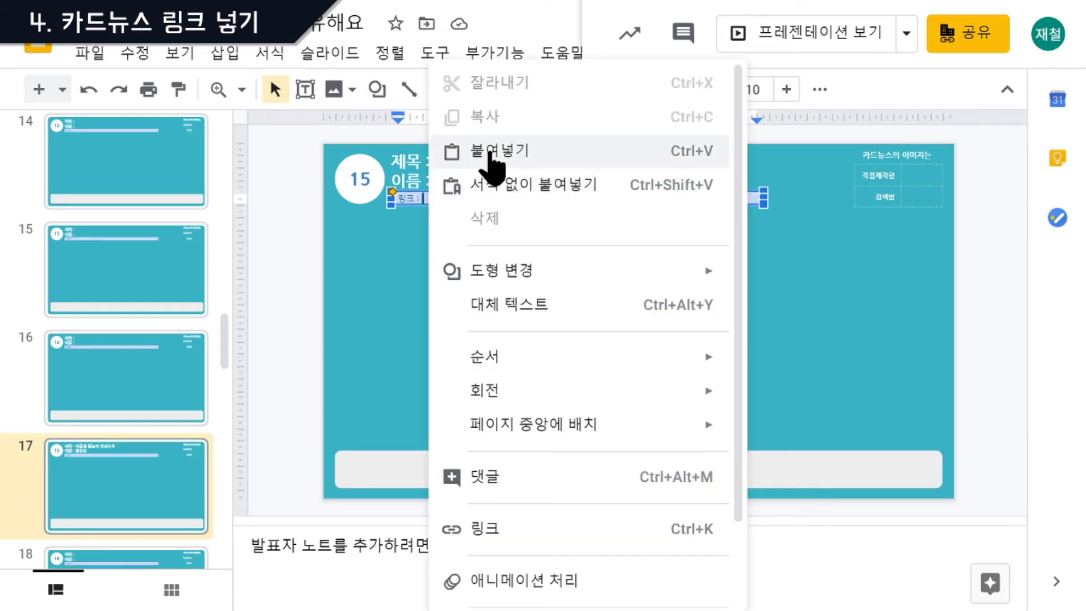
pyautogui.click(490, 152)
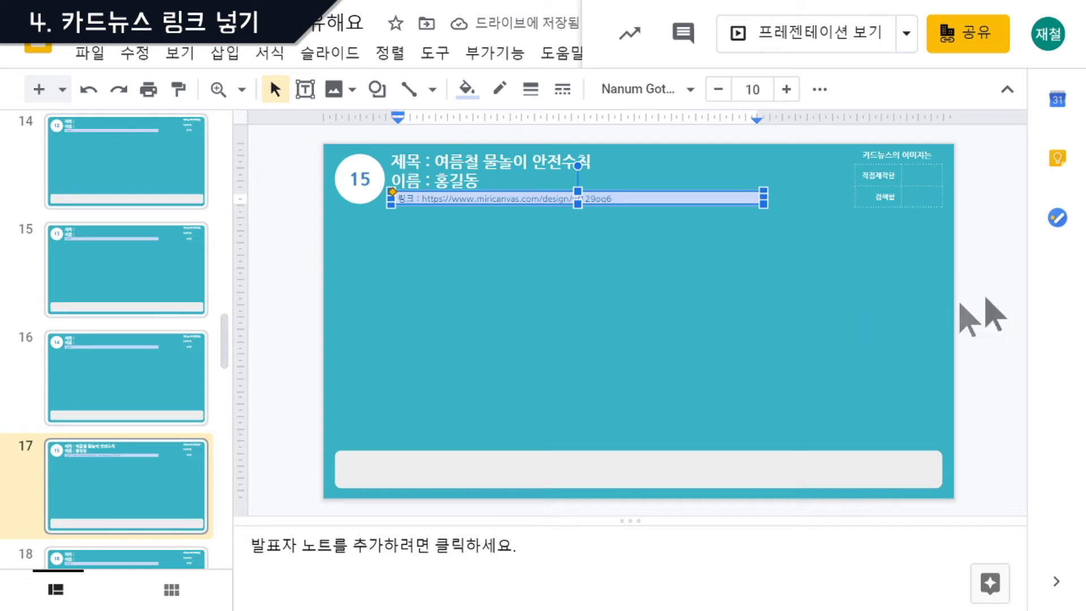
pyautogui.click(937, 291)
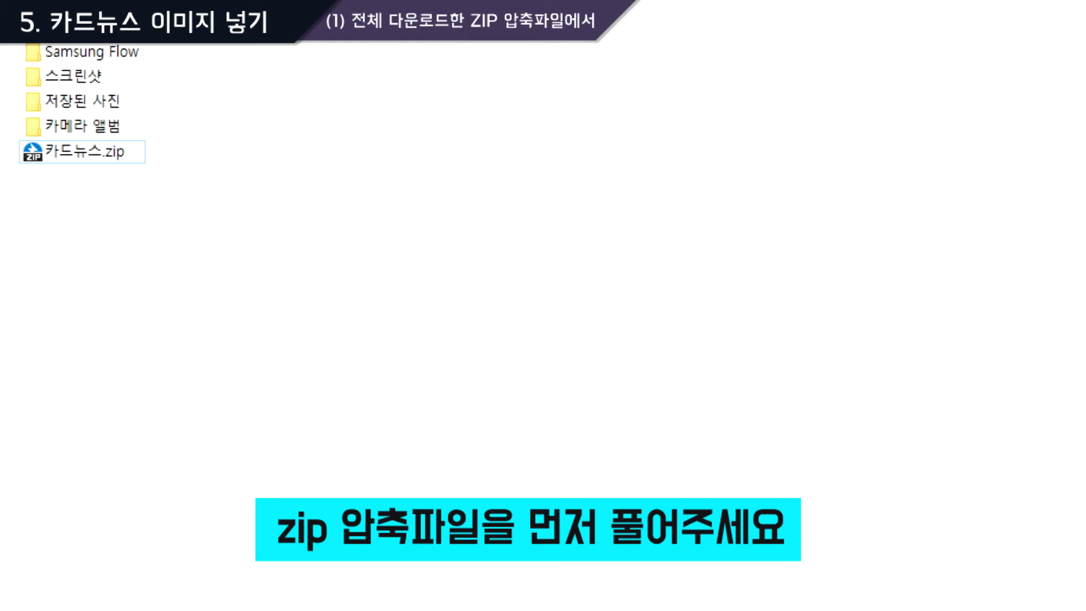
# Step: In File Explorer, extract 카드뉴스.zip into its own 카드뉴스 folder
pyautogui.rightClick(74, 151)
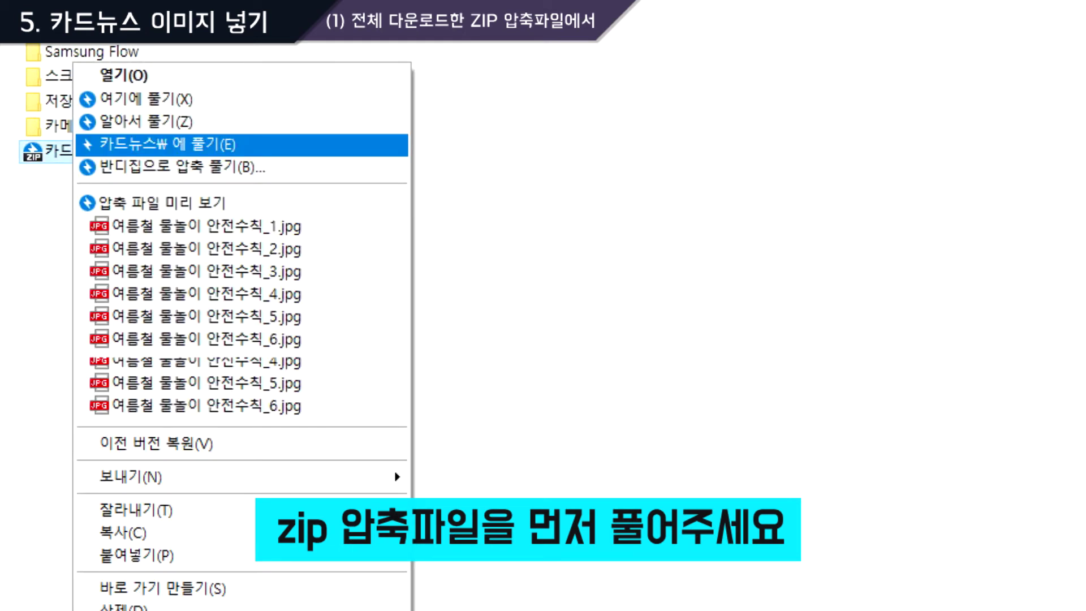
pyautogui.click(86, 143)
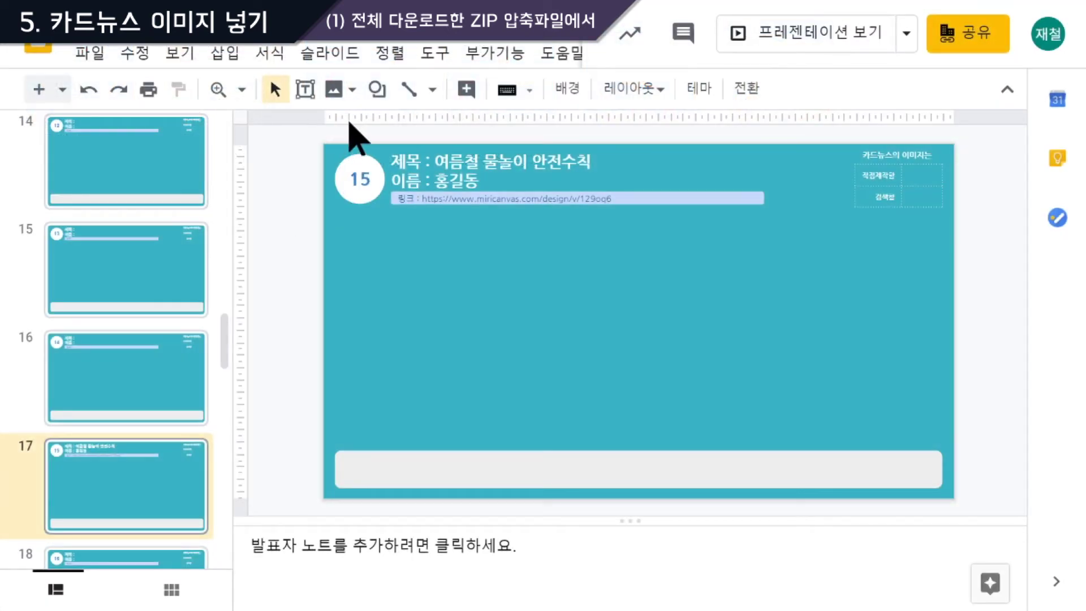
# Step: Return to Google Slides and insert 카드뉴스_1.jpg from the computer's 카드뉴스 folder under 사진 onto page 15
pyautogui.click(340, 95)
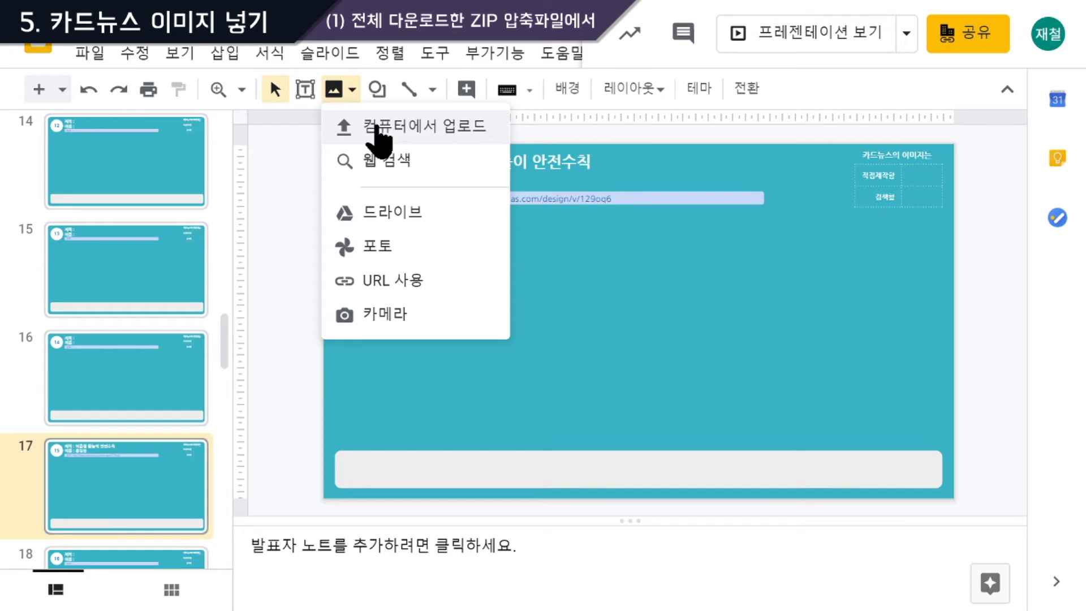
pyautogui.click(378, 136)
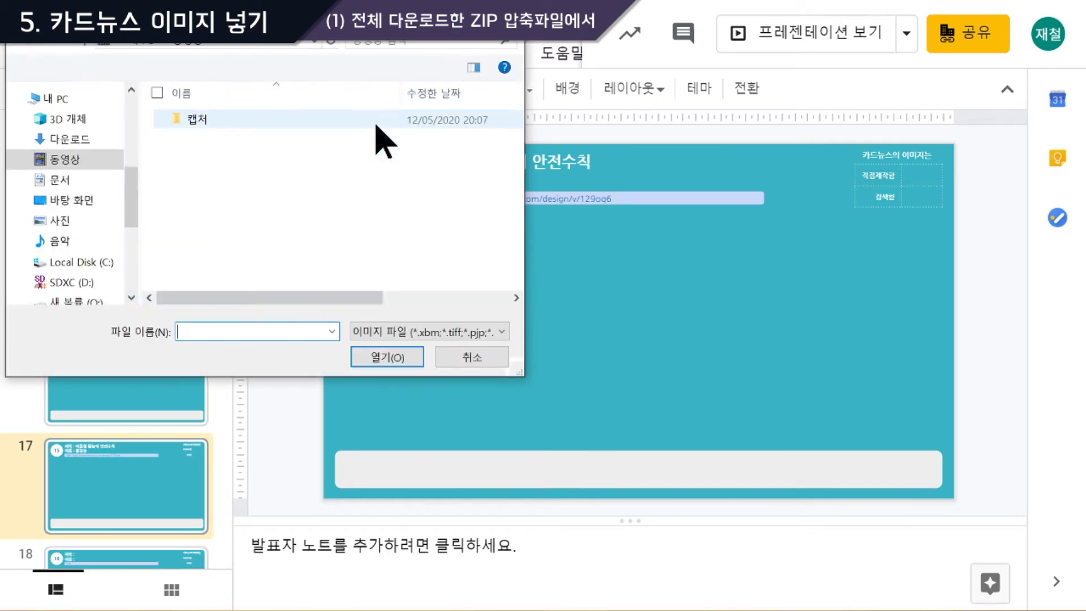
pyautogui.click(62, 221)
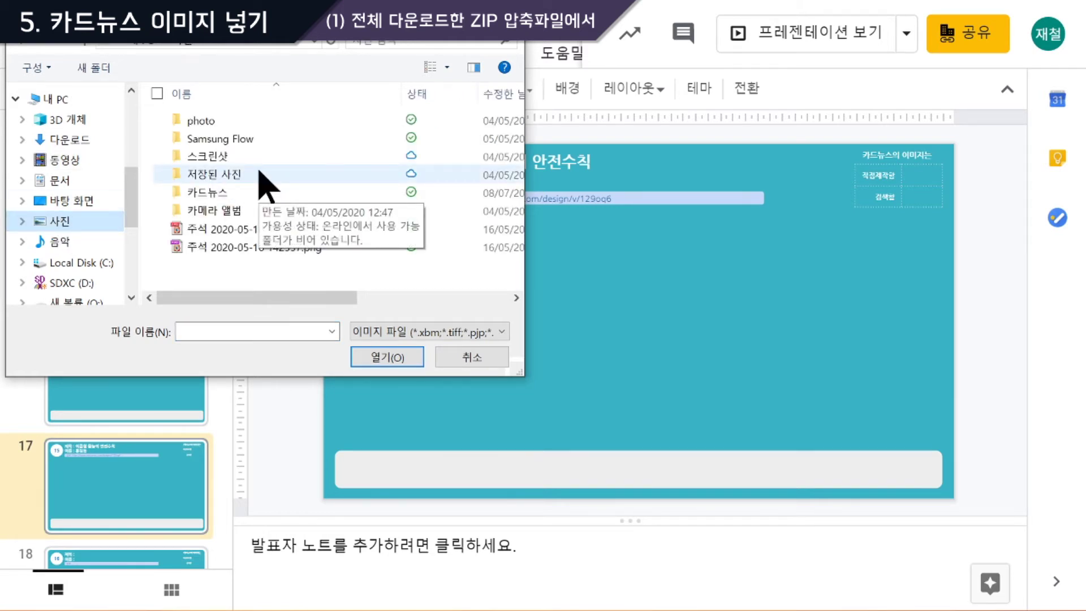
pyautogui.doubleClick(209, 192)
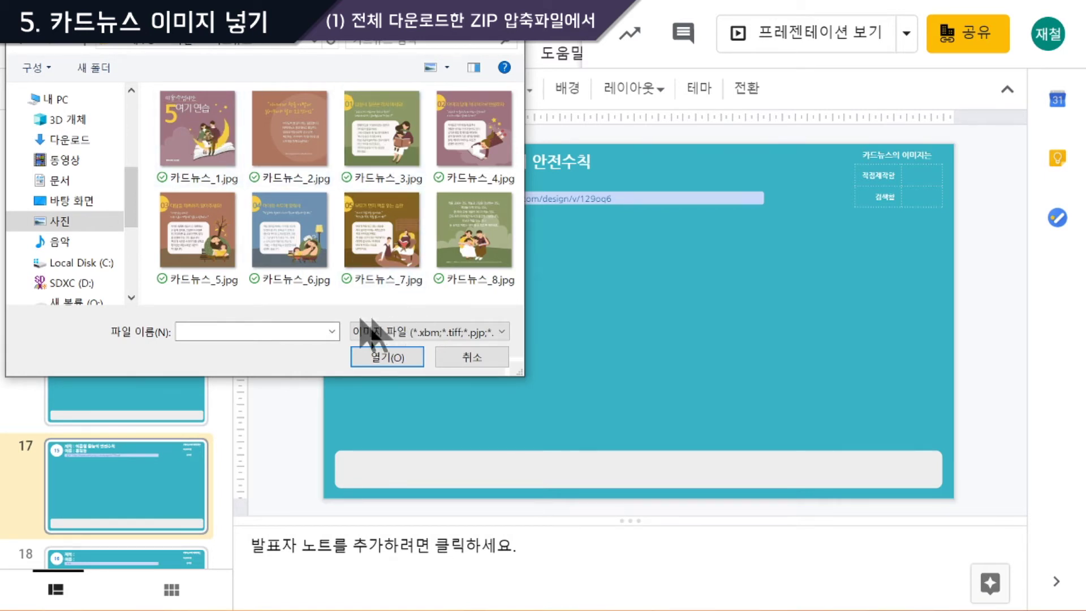
pyautogui.click(208, 133)
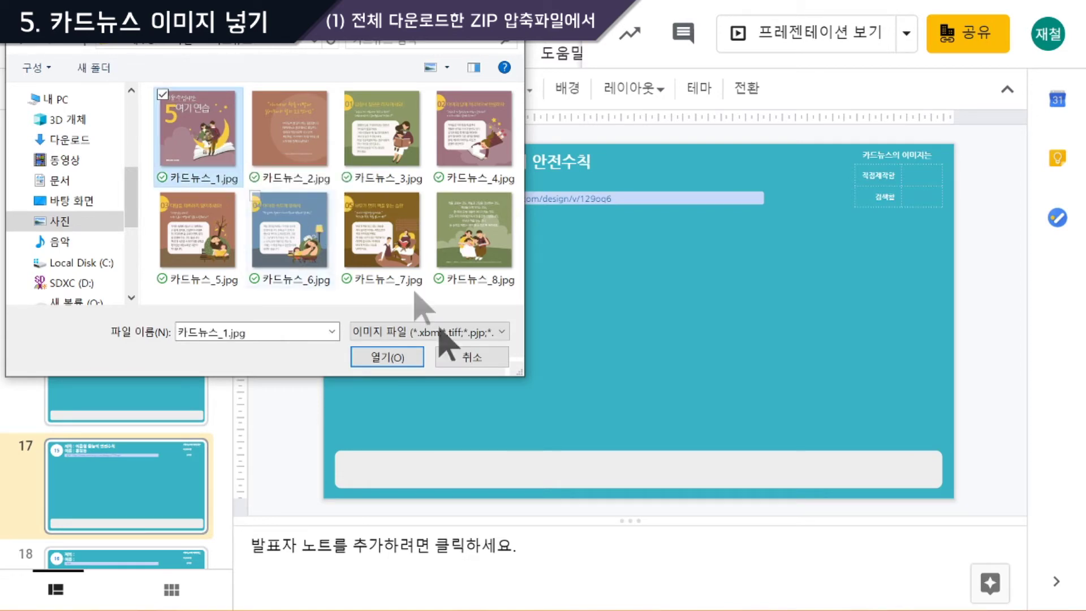
pyautogui.click(417, 364)
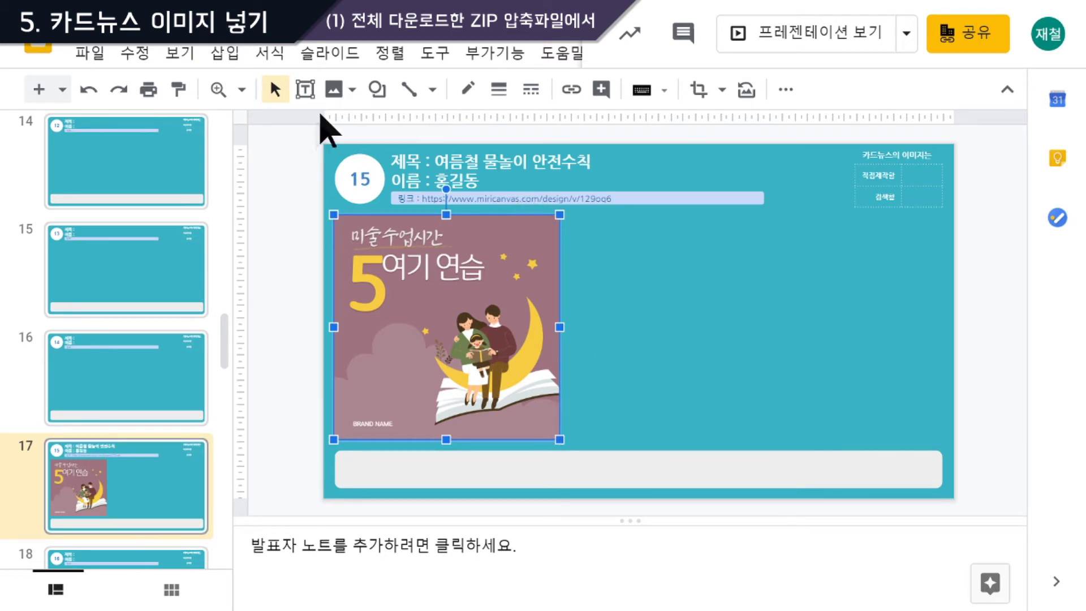
# Step: Upload 카드뉴스_3.jpg from the computer onto page 15 as the second card-news image
pyautogui.click(336, 93)
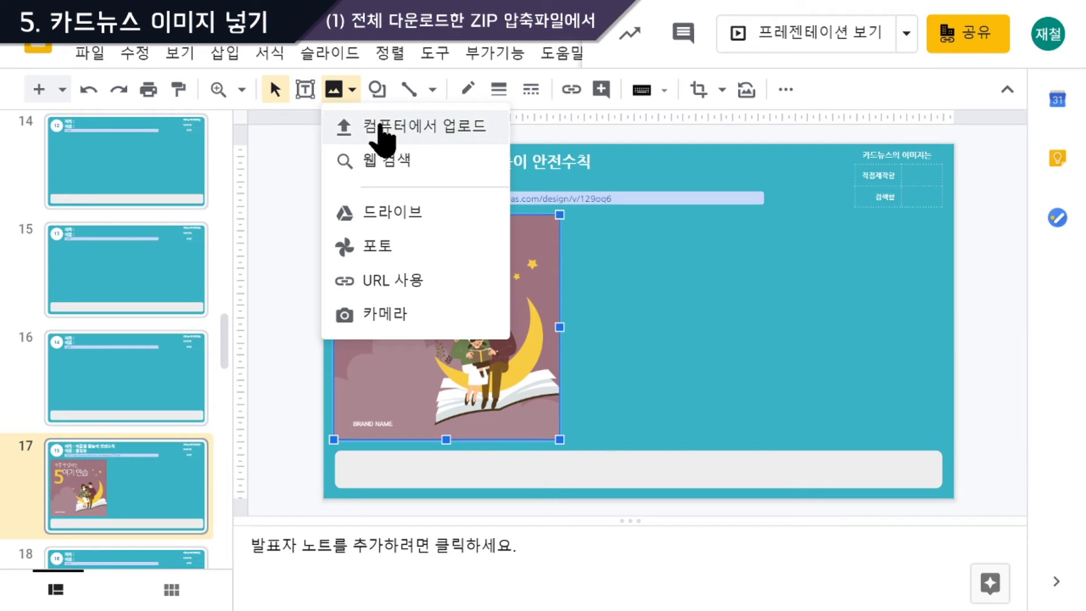
pyautogui.click(382, 127)
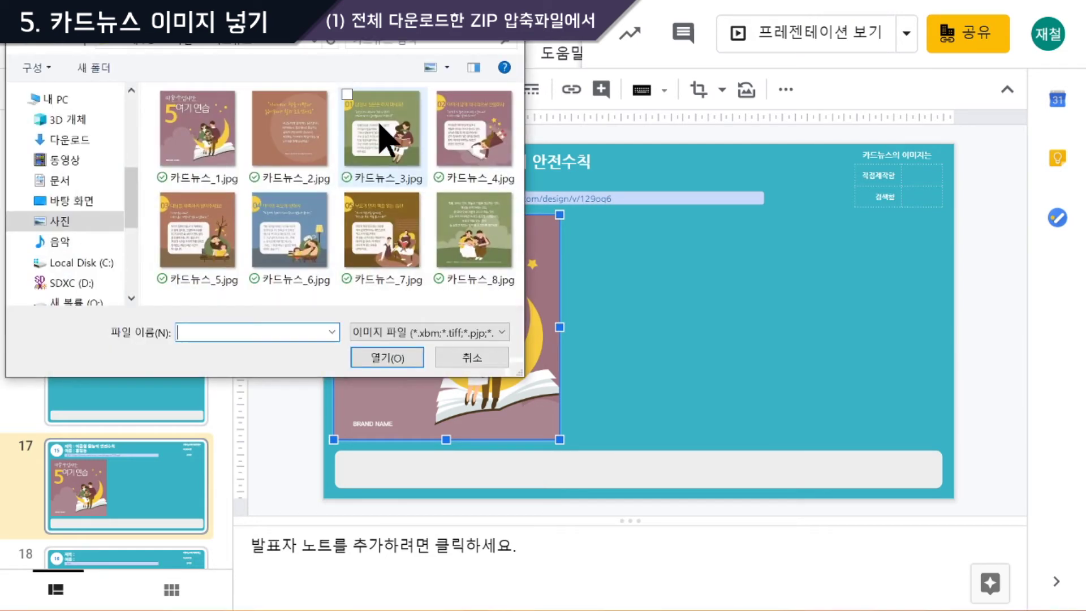
pyautogui.click(382, 127)
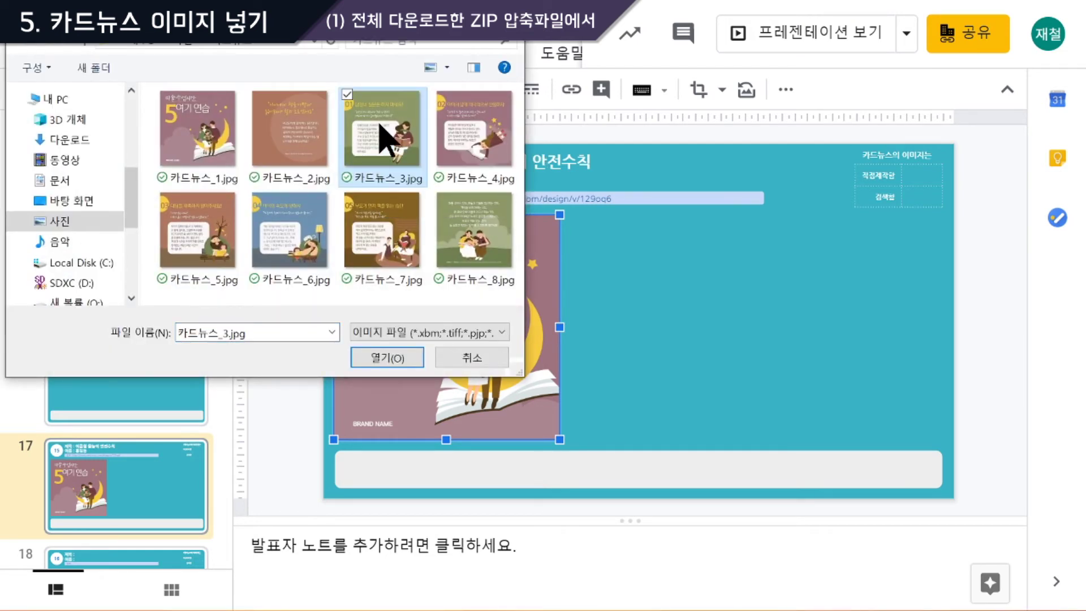
pyautogui.click(392, 357)
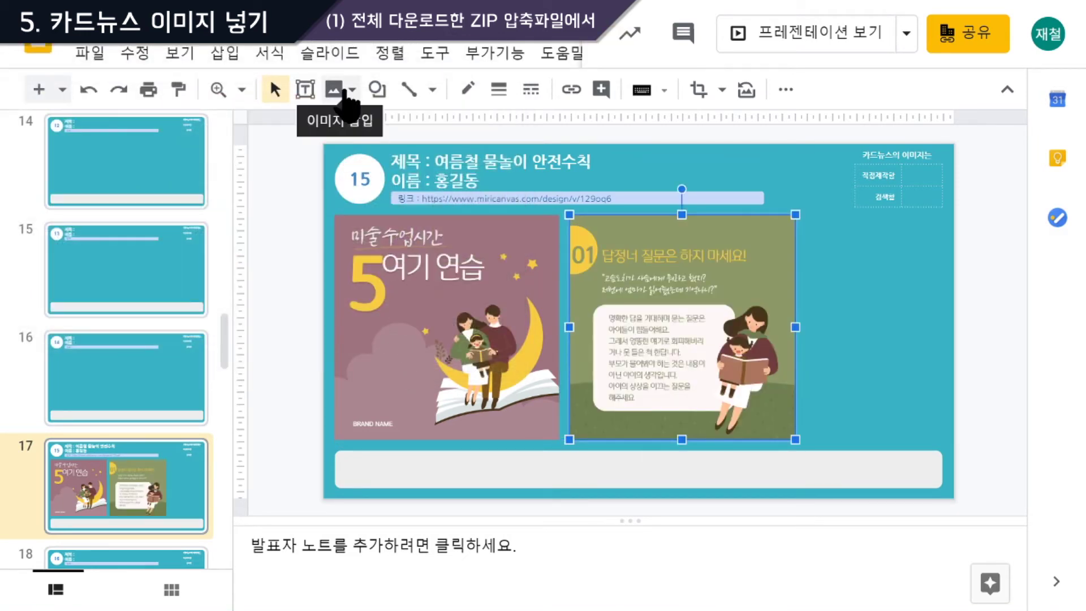
# Step: Upload 카드뉴스_7.jpg from the computer onto page 15 as the third card-news image
pyautogui.click(339, 90)
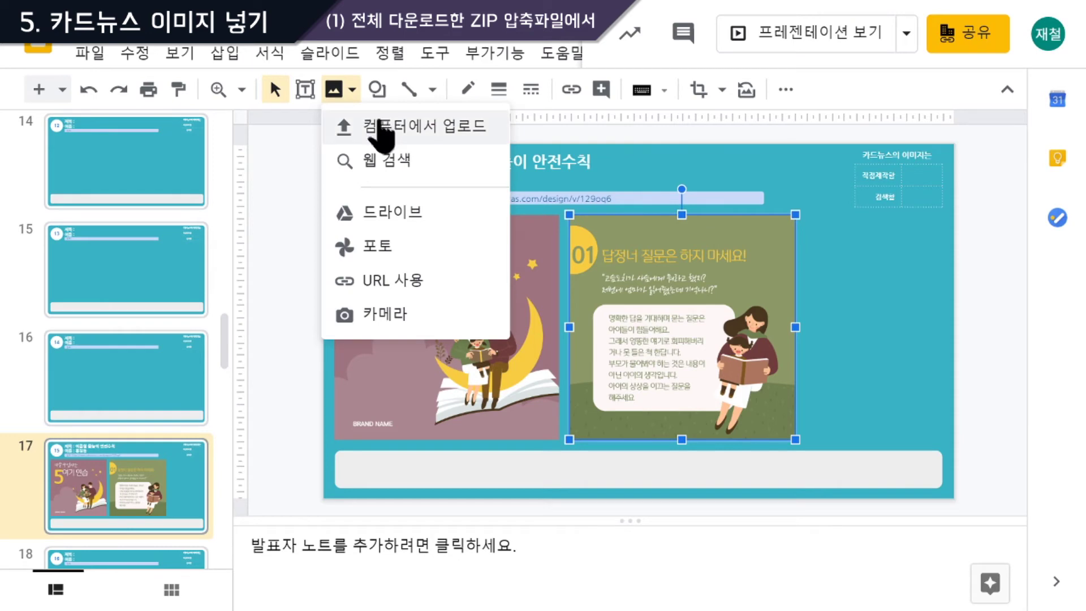
pyautogui.click(384, 133)
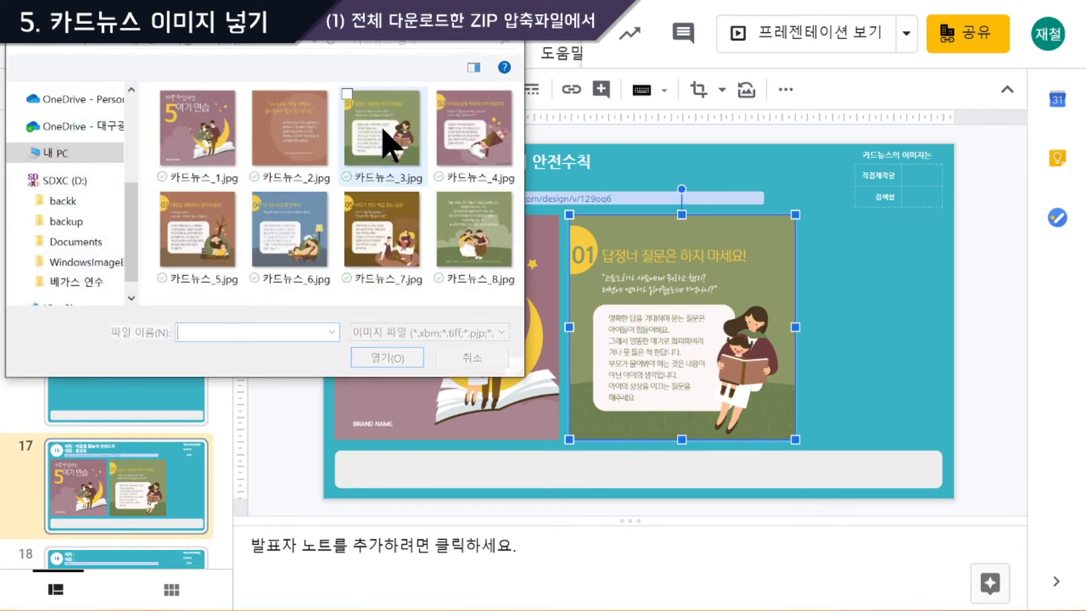
pyautogui.click(395, 240)
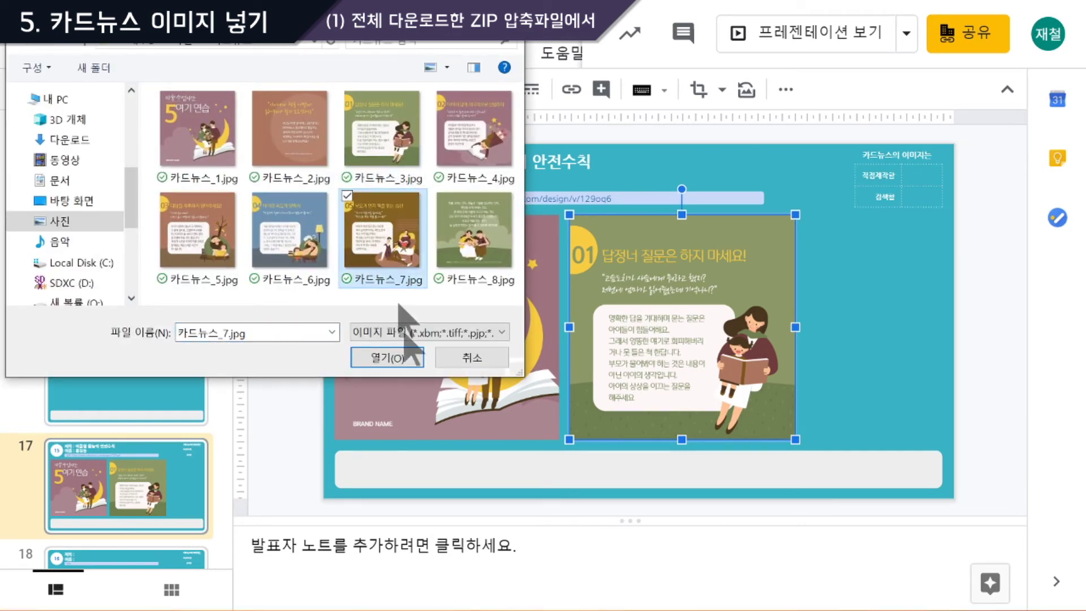
pyautogui.click(414, 362)
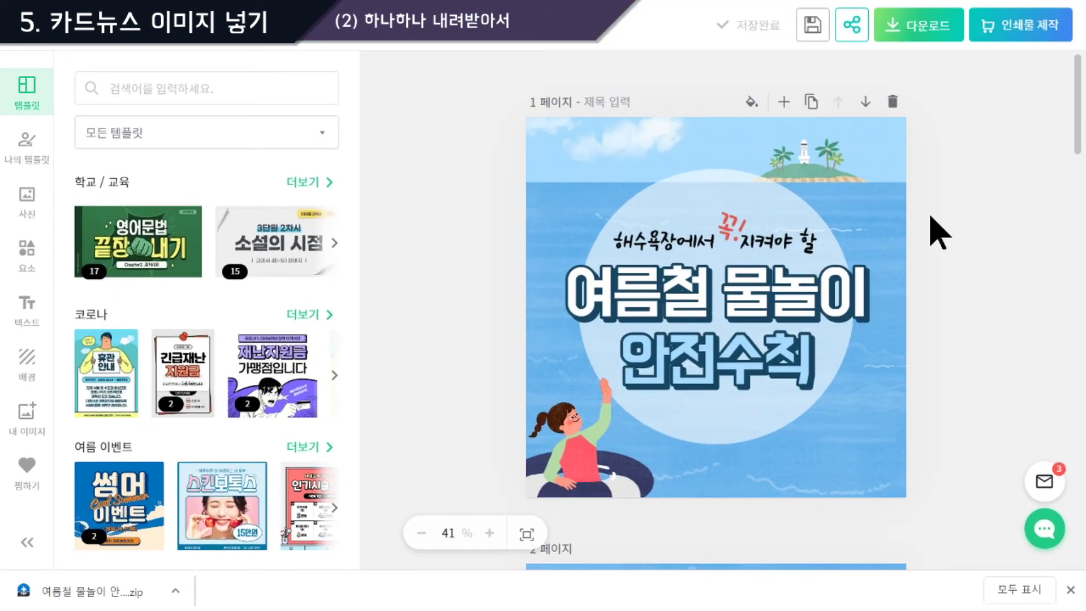
# Step: Switch to MiriCanvas and download only page 1 of the design as a JPG using the quick download (빠른 다운로드)
pyautogui.click(934, 44)
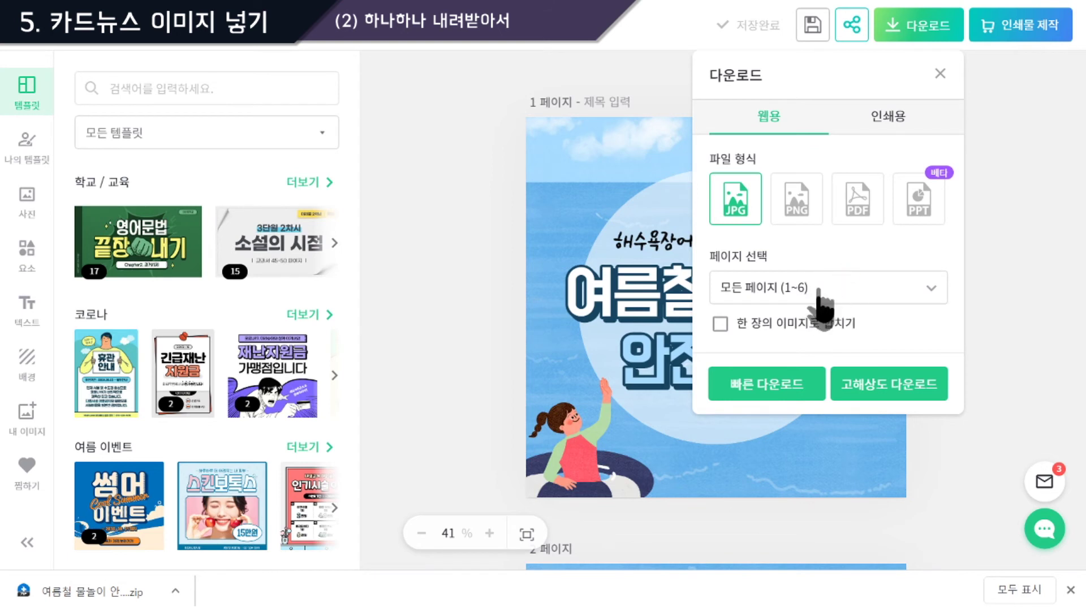
pyautogui.click(931, 289)
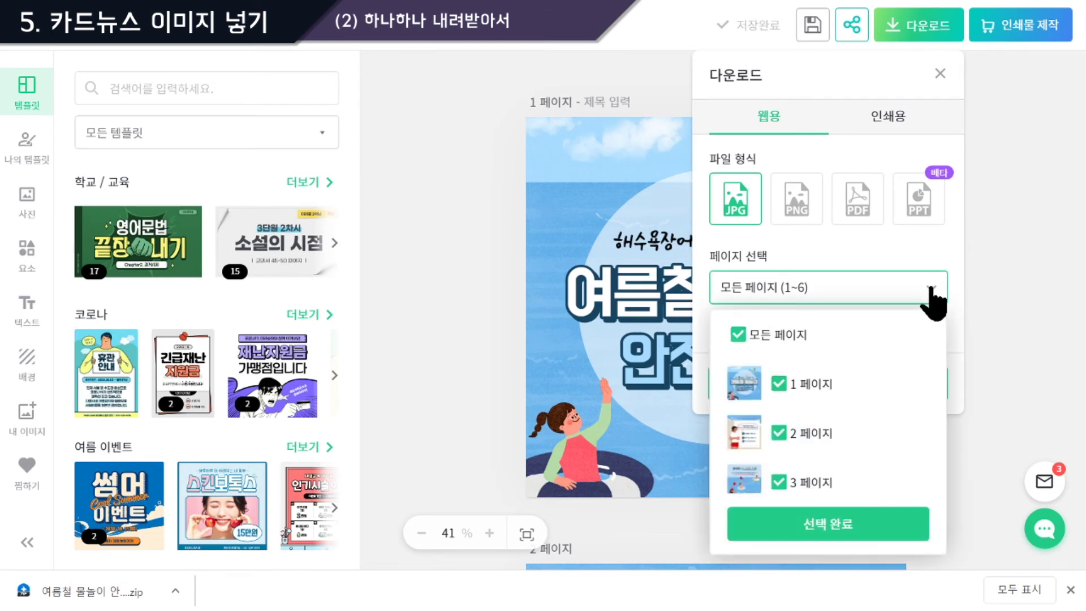
pyautogui.click(738, 335)
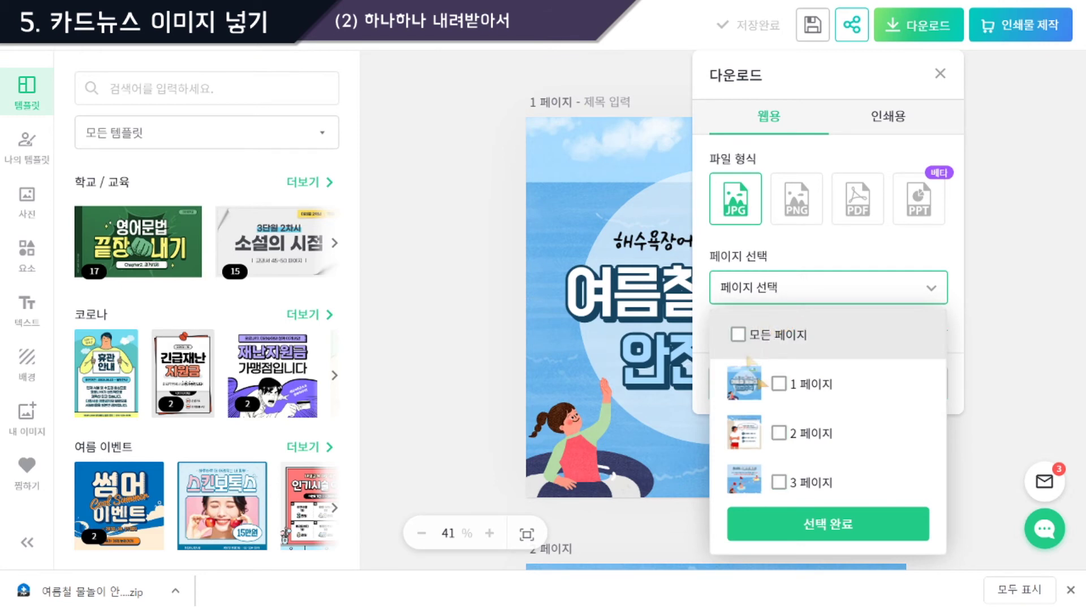
pyautogui.click(779, 384)
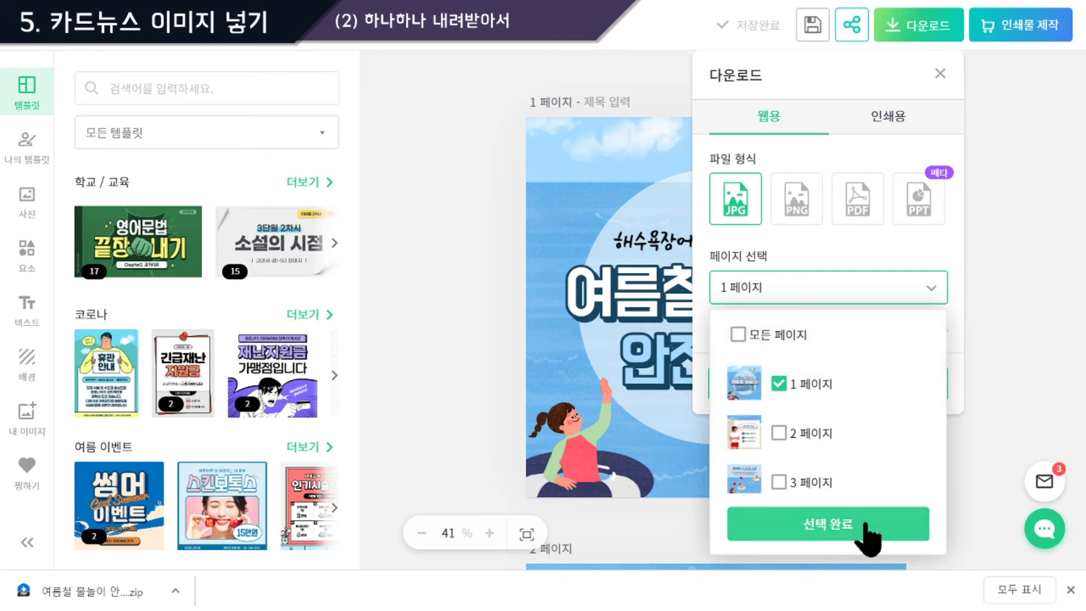
pyautogui.click(827, 525)
pyautogui.click(780, 395)
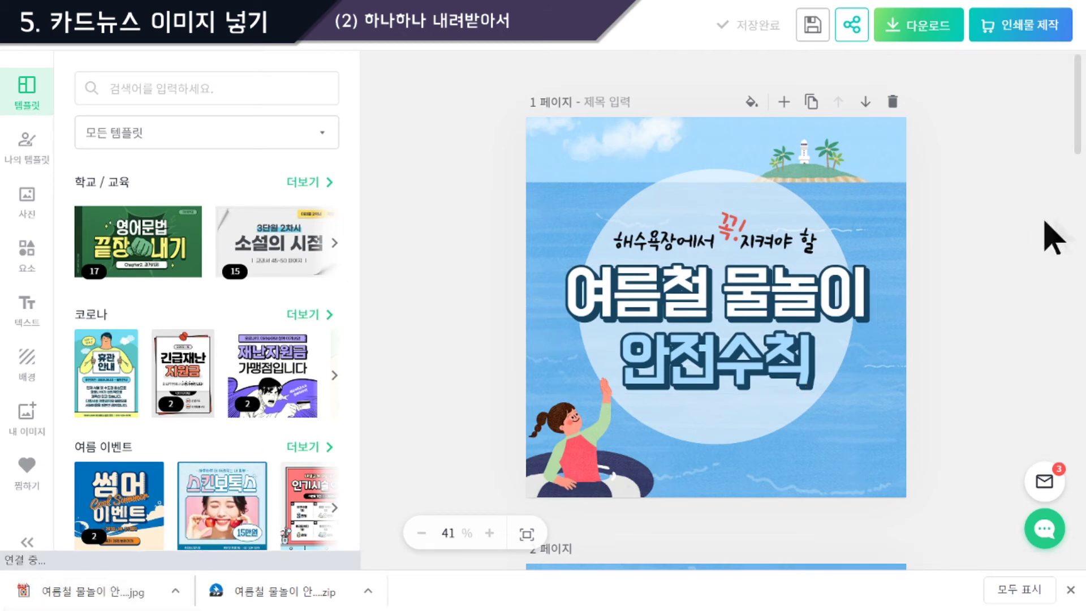
# Step: Quick-download only page 4, the life-jacket card, as a JPG
pyautogui.scroll(-5, 943, 245)
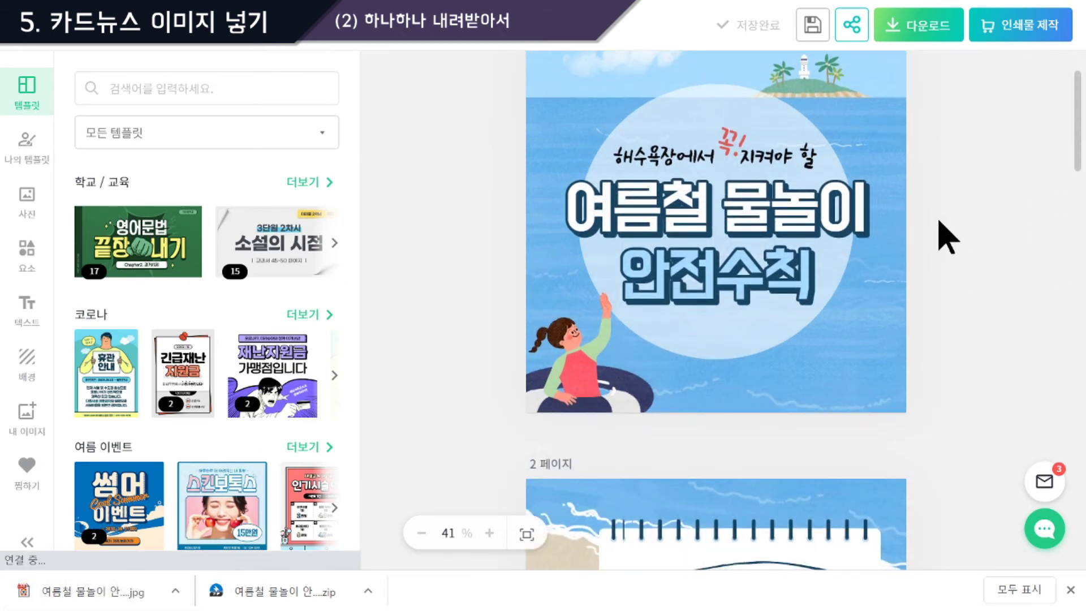
pyautogui.scroll(-15, 946, 235)
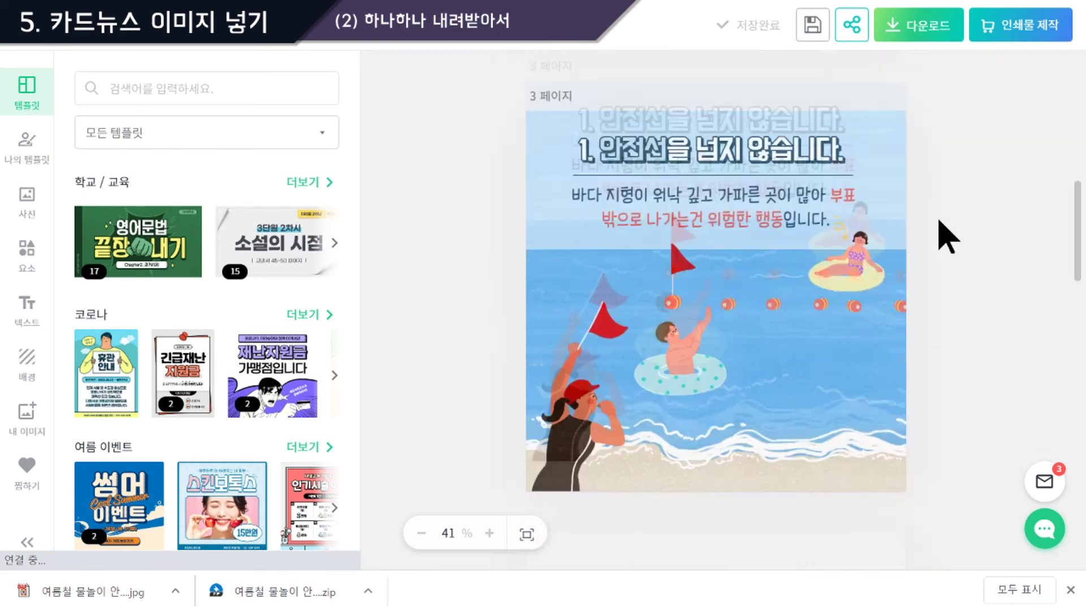
pyautogui.scroll(-5, 939, 221)
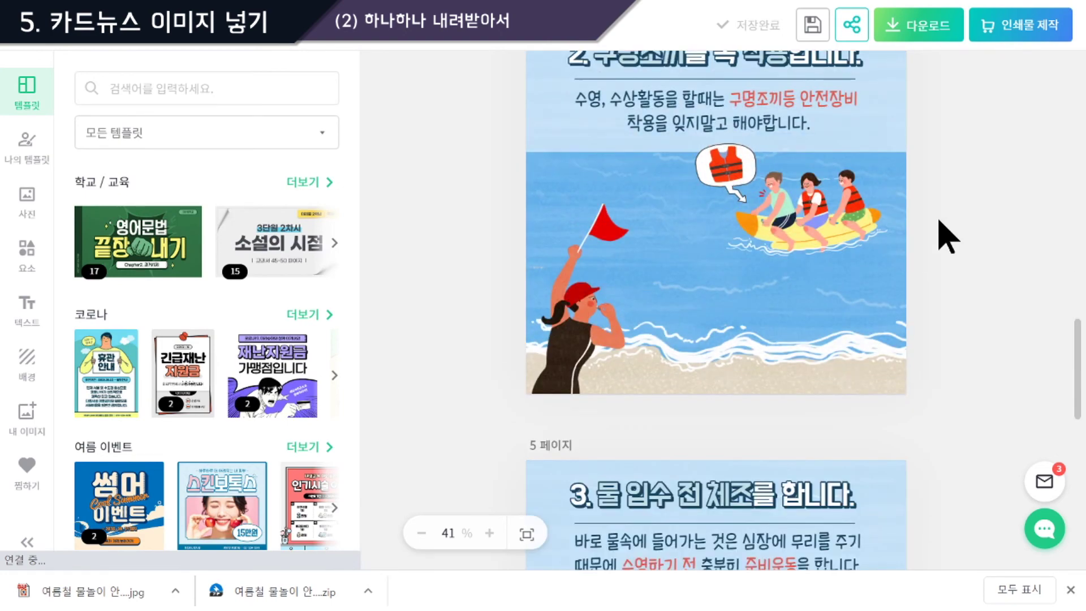
pyautogui.scroll(2, 940, 218)
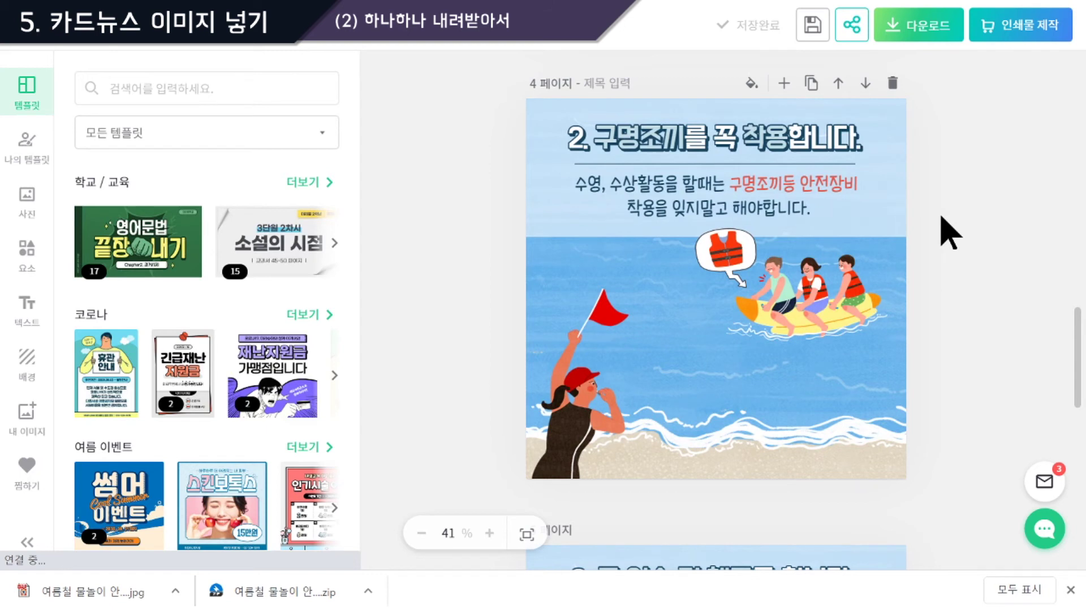
pyautogui.click(926, 31)
pyautogui.click(860, 287)
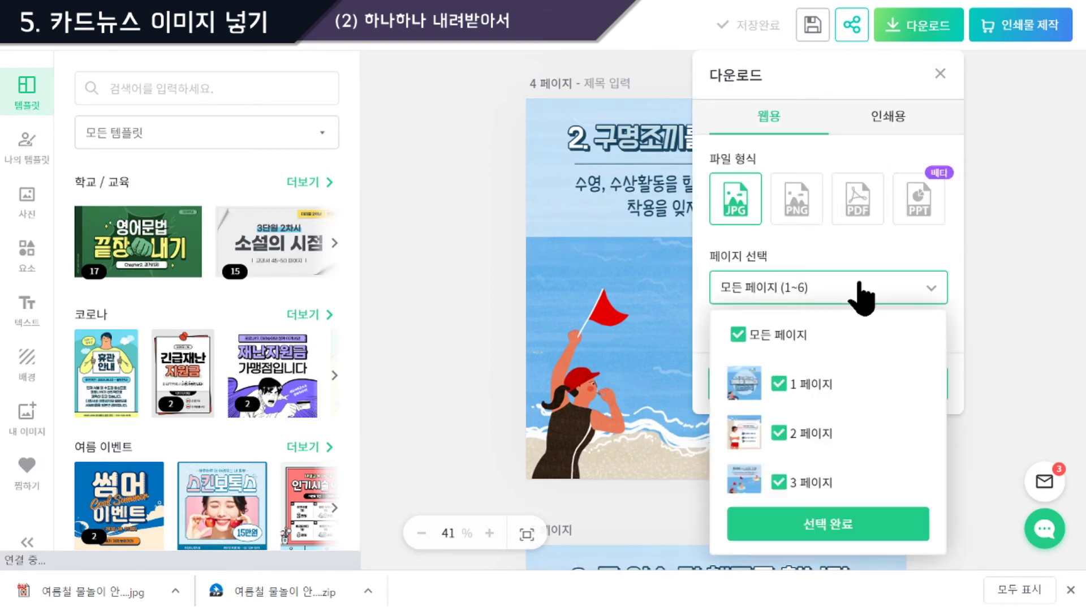
pyautogui.click(737, 335)
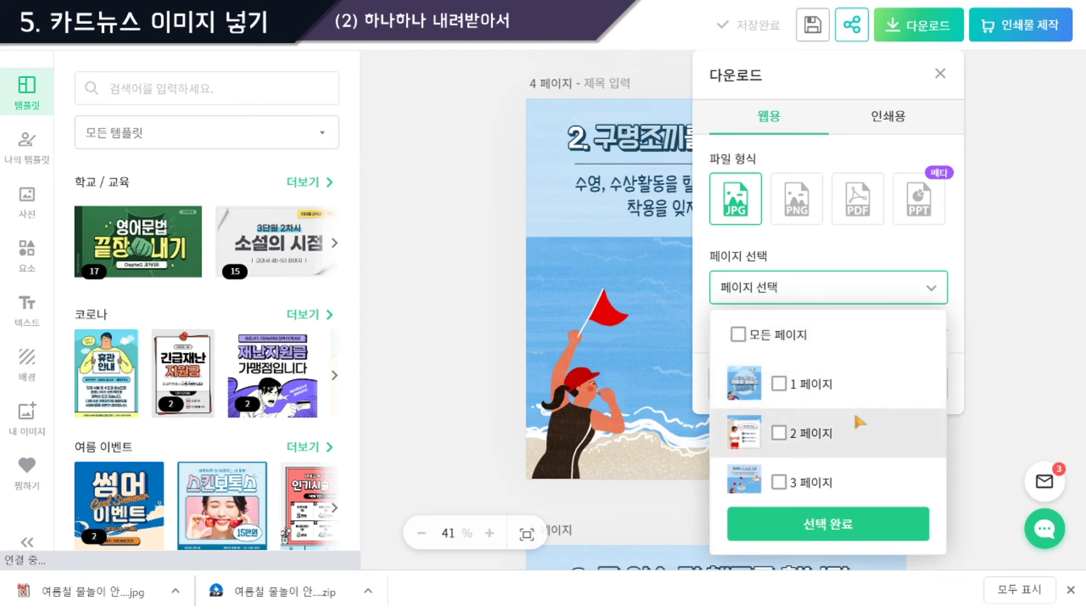
pyautogui.scroll(-2, 800, 433)
pyautogui.click(780, 446)
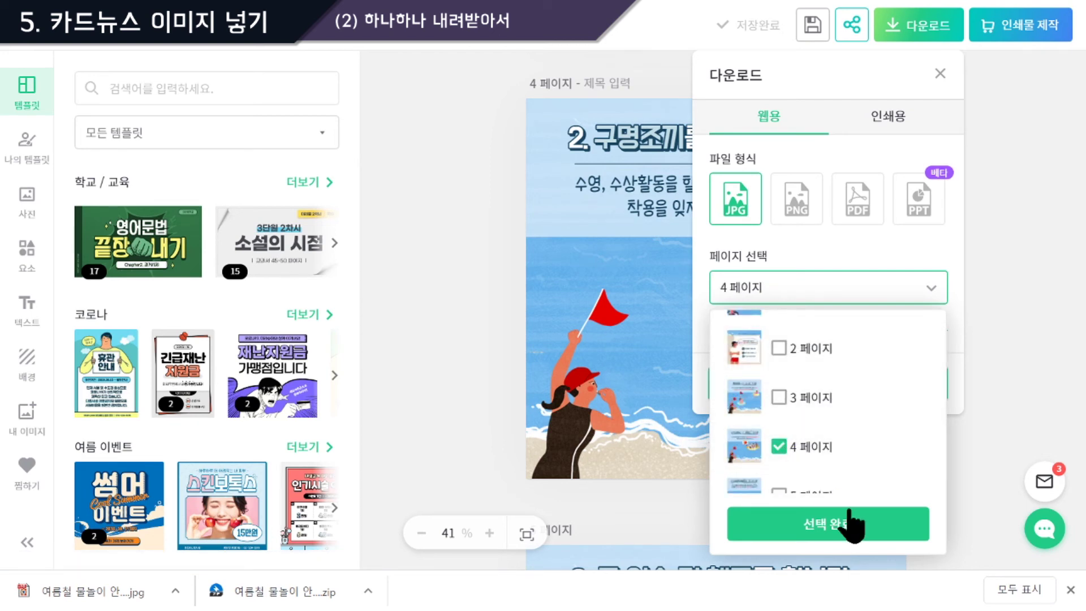
pyautogui.click(849, 523)
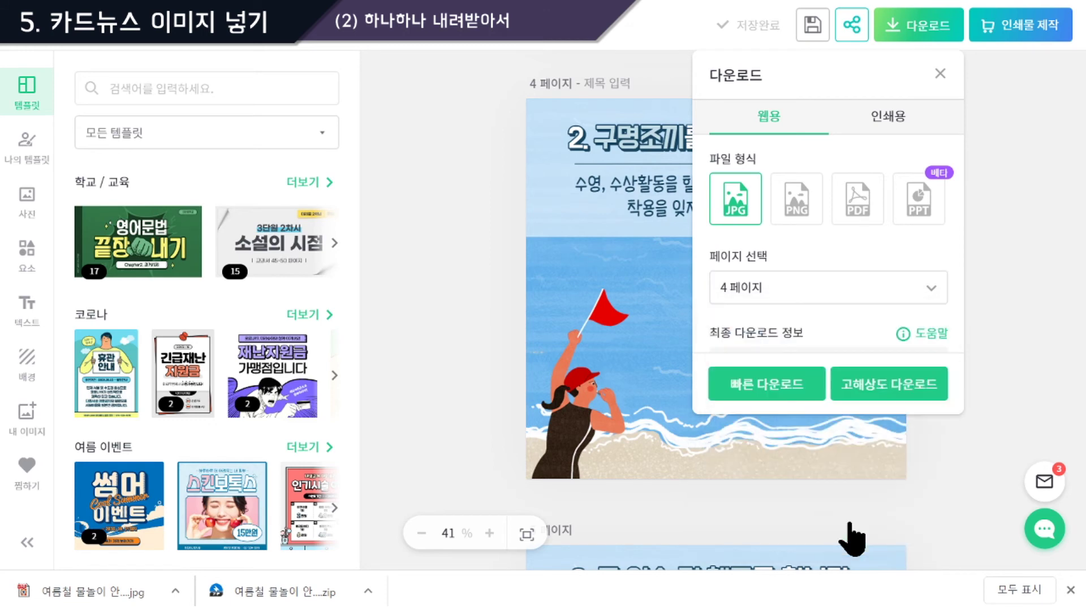
pyautogui.click(781, 389)
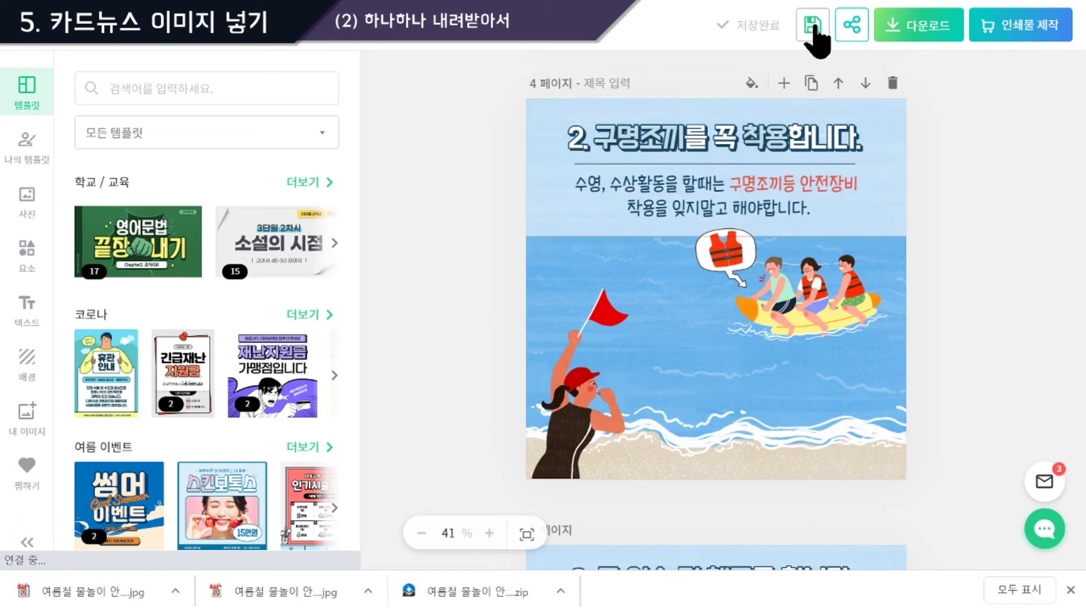
# Step: Quick-download only page 5, the warm-up exercise card, as a JPG
pyautogui.scroll(-8, 916, 376)
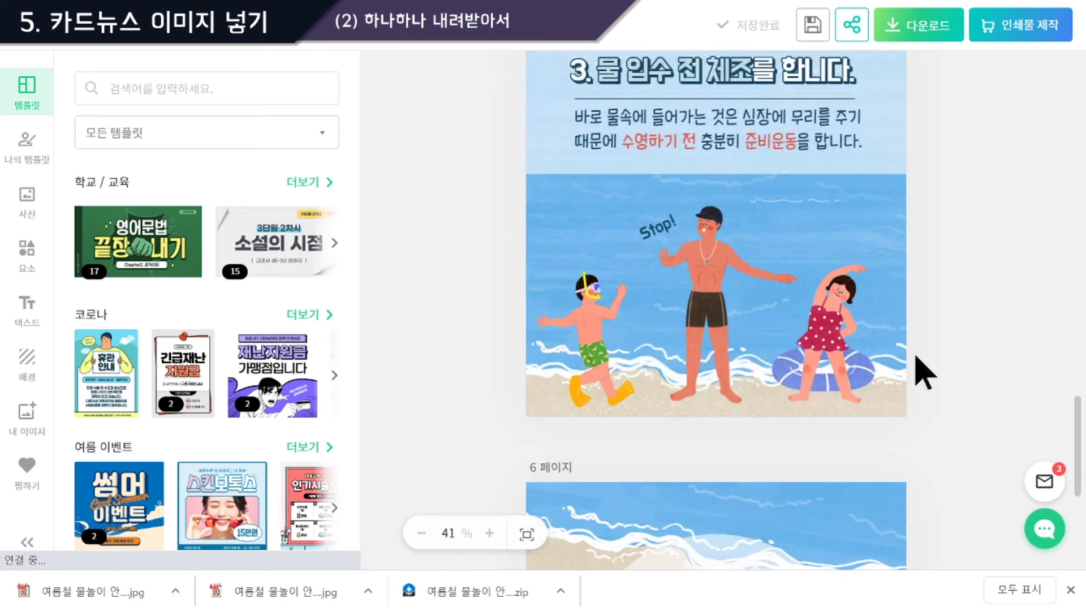
pyautogui.scroll(2, 916, 358)
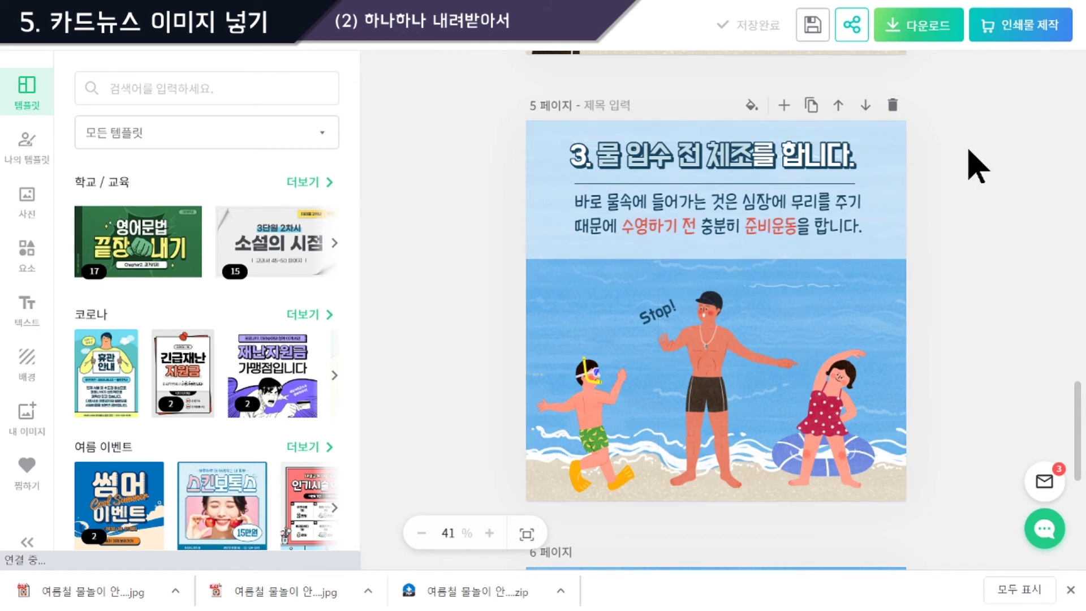
pyautogui.click(924, 31)
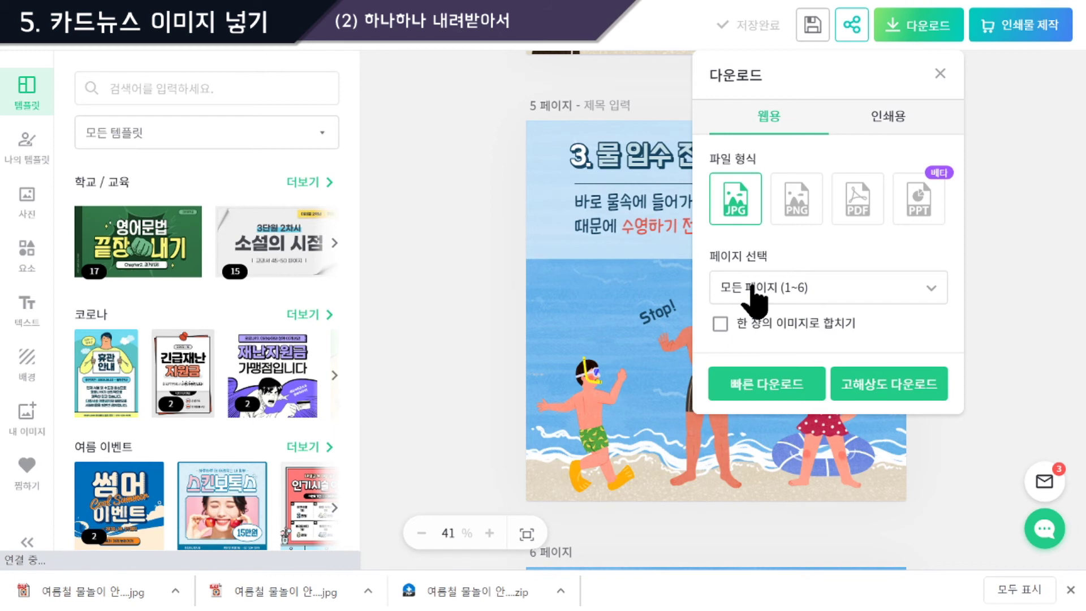
pyautogui.click(776, 294)
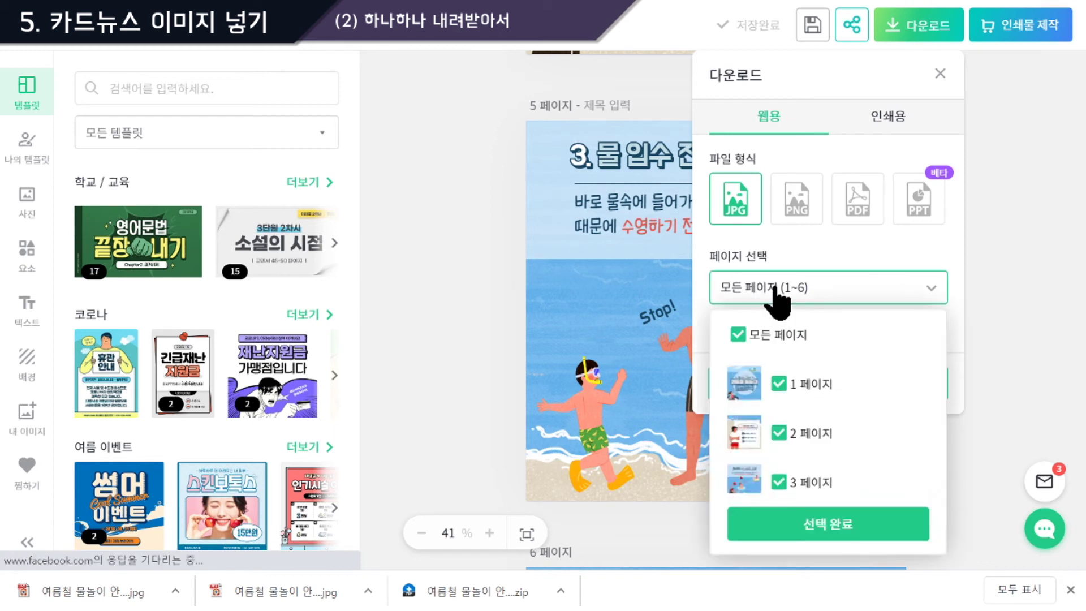
pyautogui.click(738, 335)
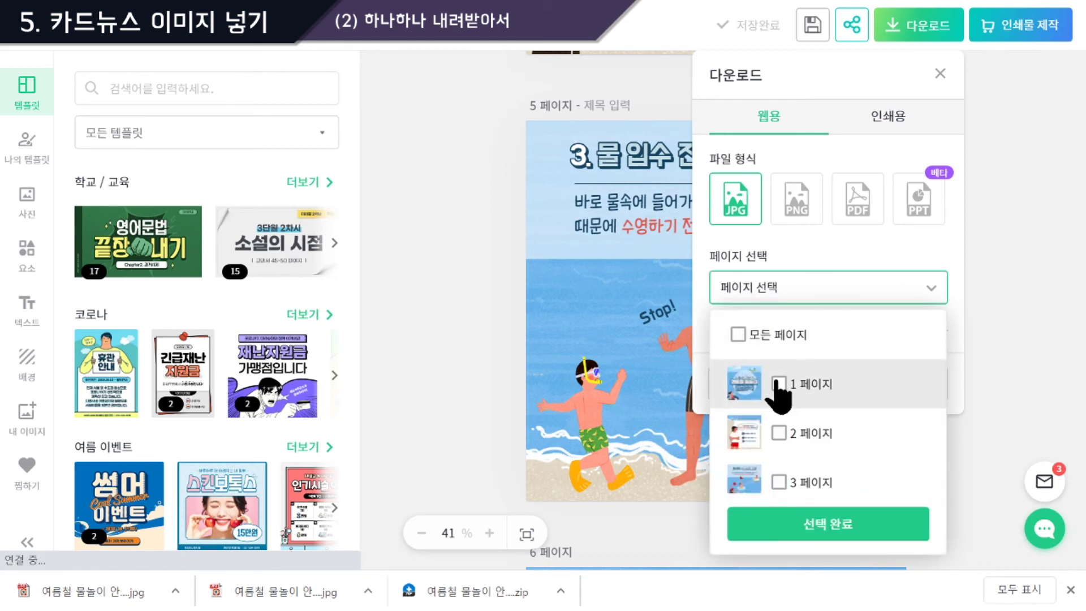
pyautogui.scroll(-3, 781, 396)
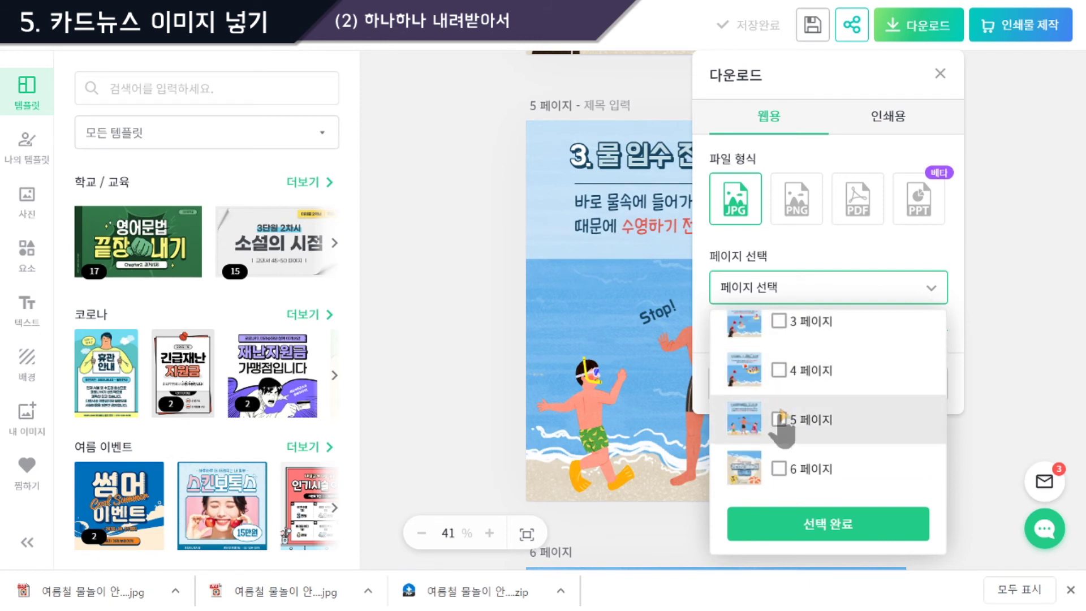
pyautogui.click(840, 526)
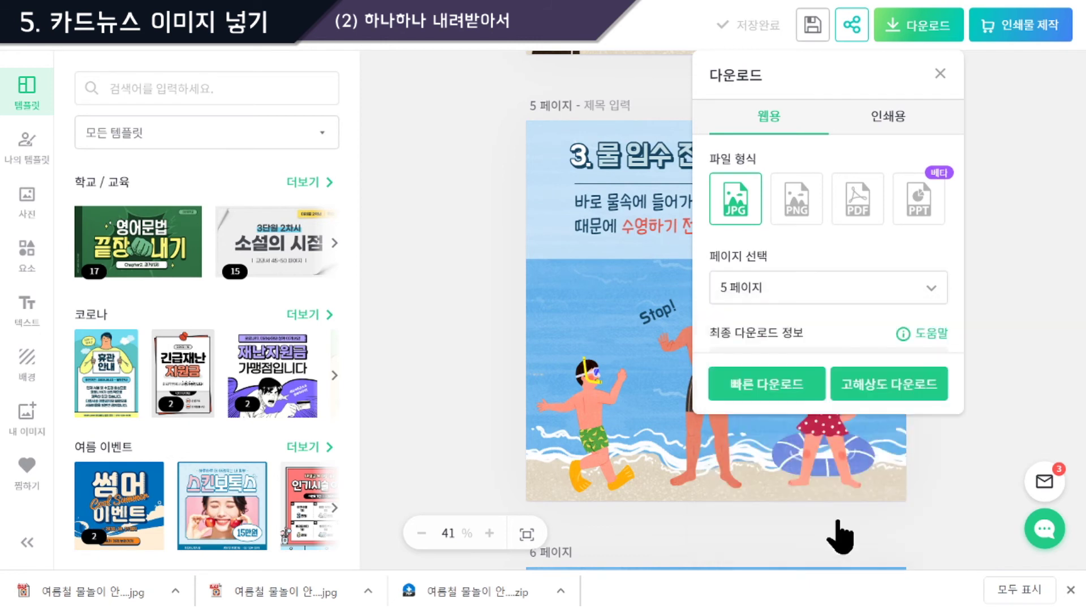
pyautogui.click(781, 390)
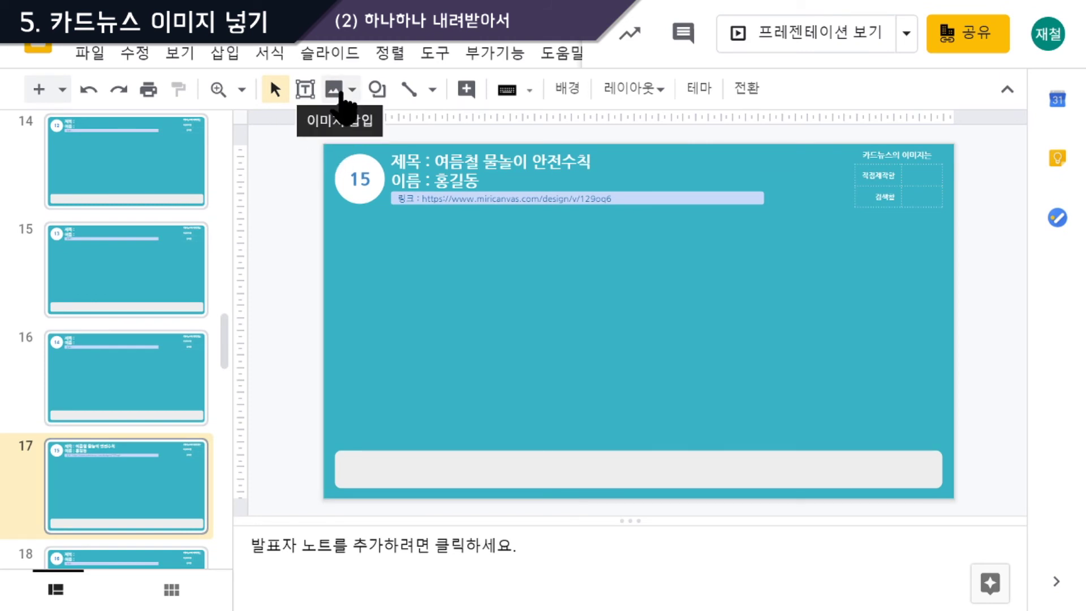
# Step: Return to Google Slides and insert 여름철 물놀이 안전수칙_1.jpg from the computer's 다운로드 folder onto page 15
pyautogui.click(340, 93)
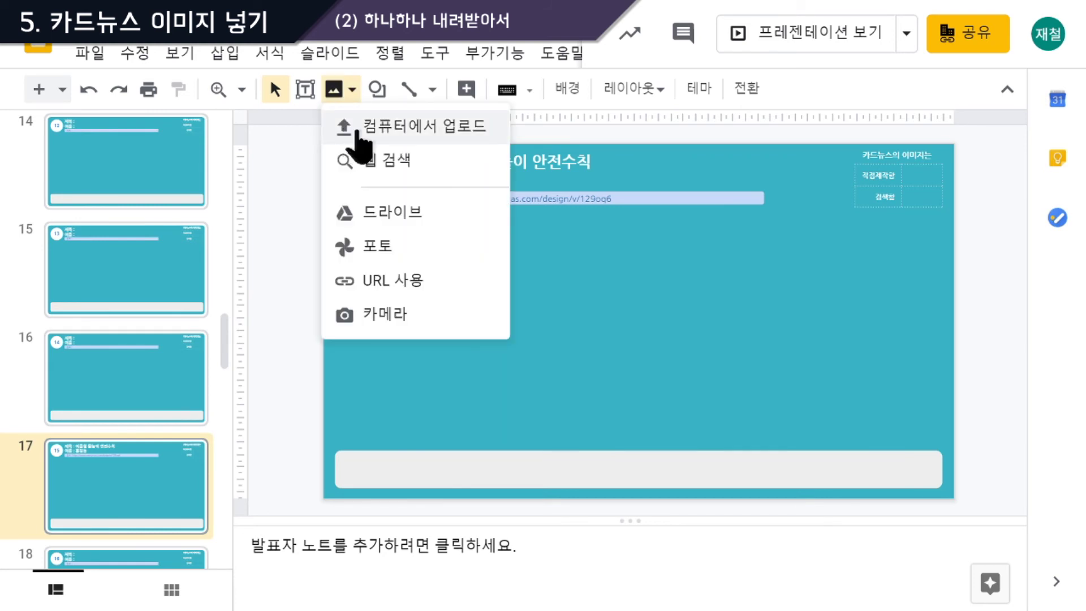
pyautogui.click(367, 127)
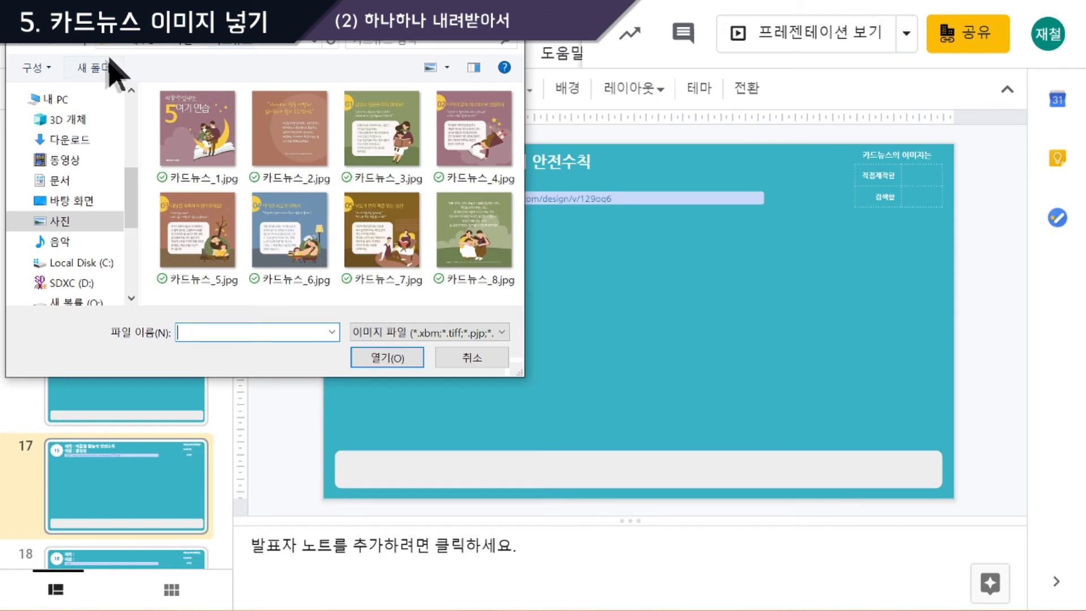
pyautogui.click(73, 141)
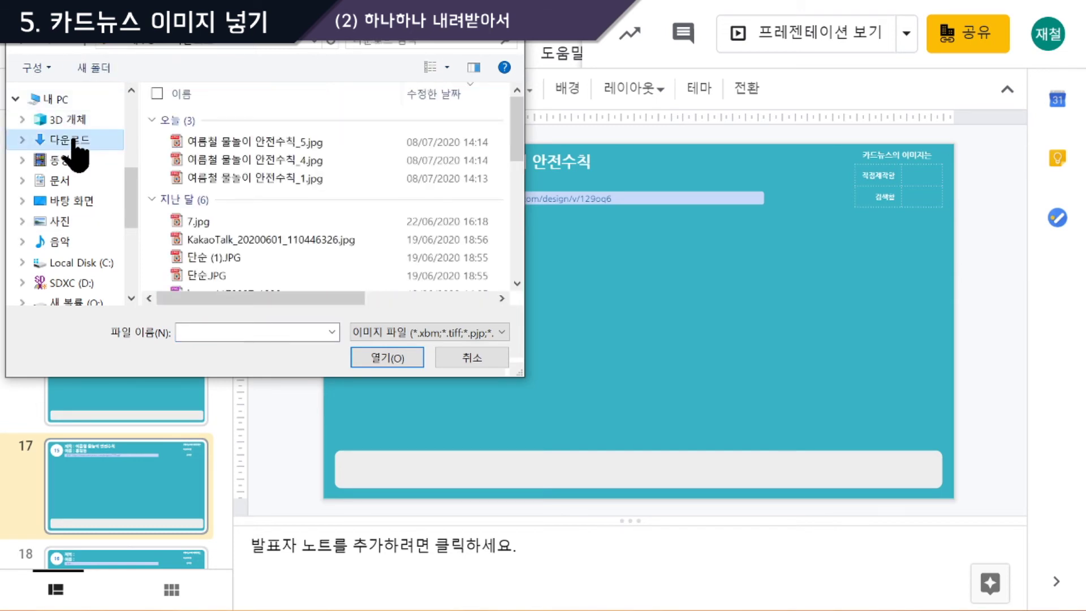
pyautogui.click(265, 179)
pyautogui.click(390, 359)
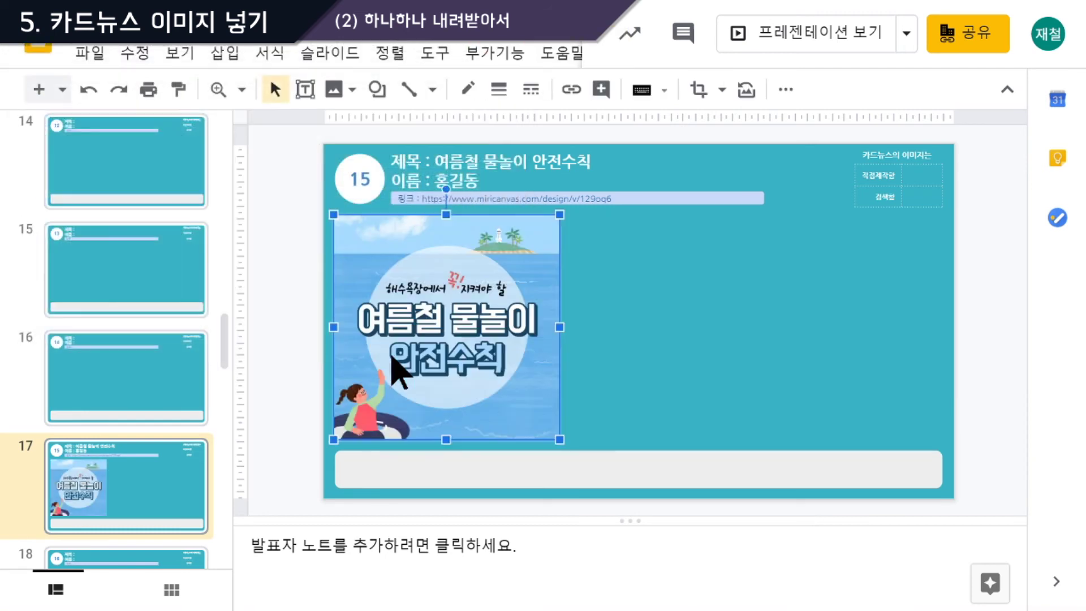
# Step: Open the computer's 다운로드 folder for uploading another card-news image onto page 15
pyautogui.click(334, 91)
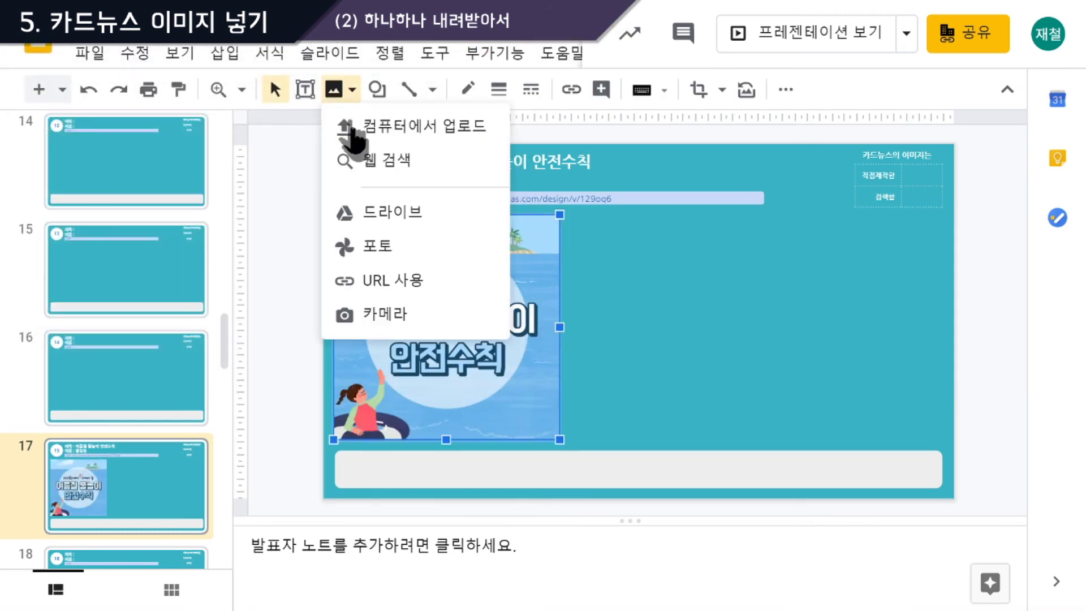
pyautogui.click(368, 140)
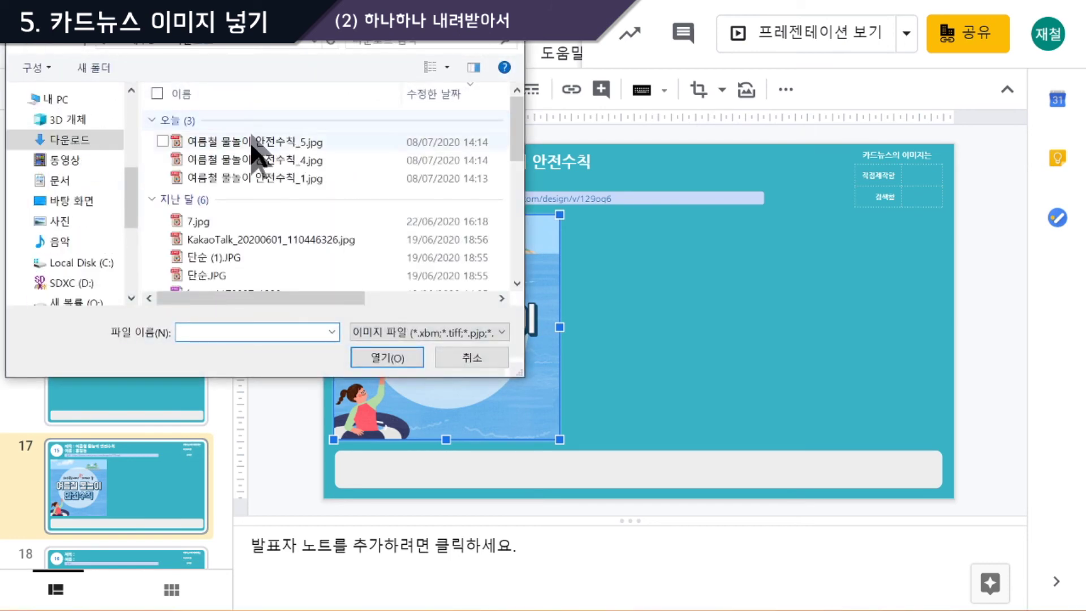